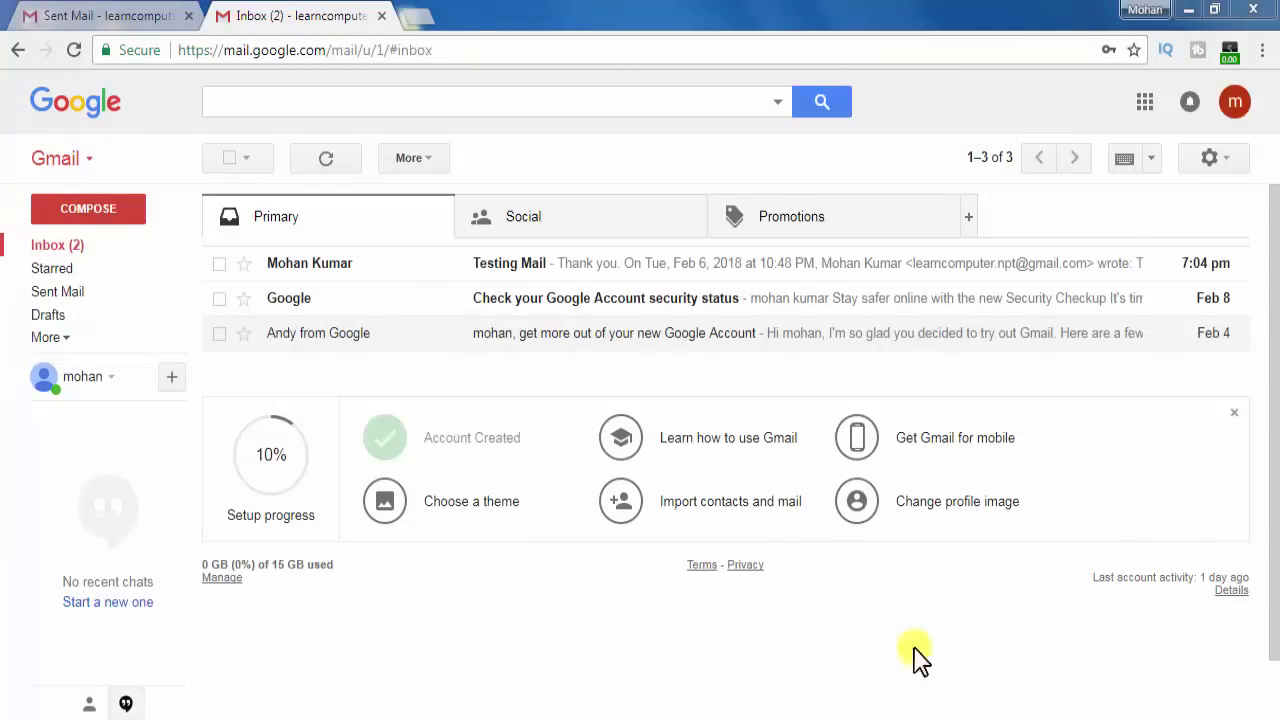
Step: Expand the full folder list and check which Google account is signed in to each of the two open mailboxes
click(50, 337)
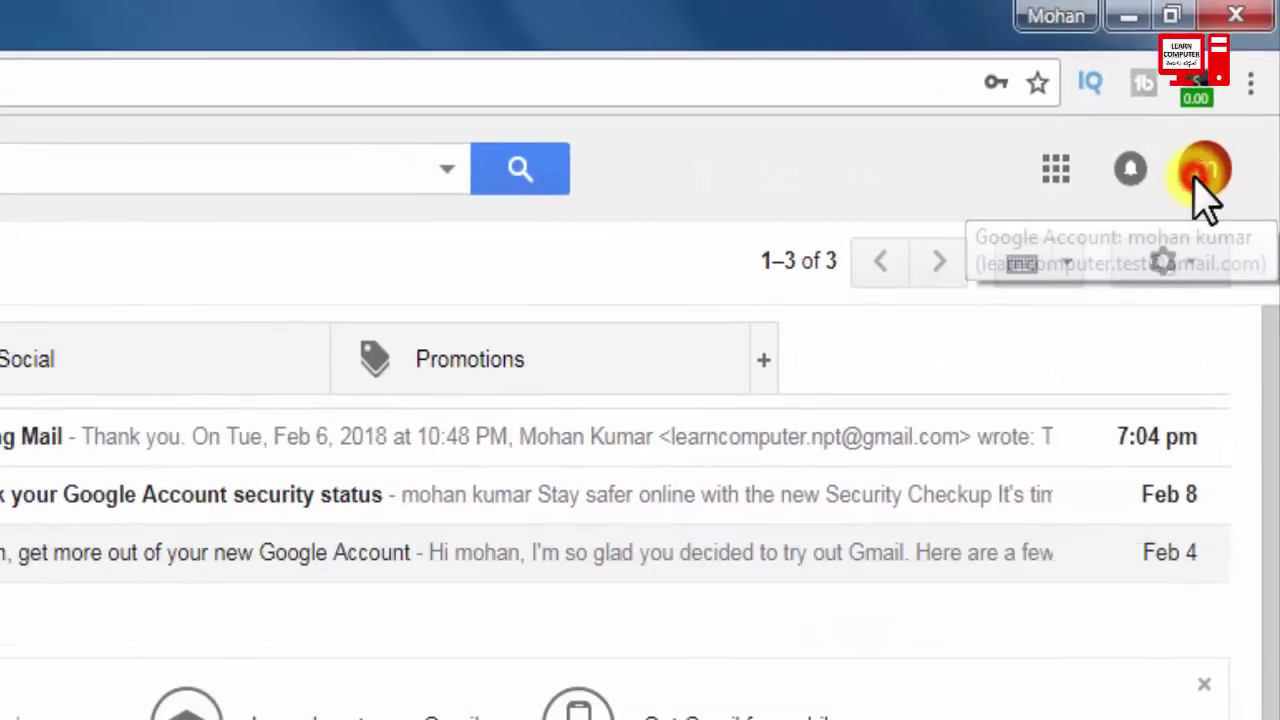
click(1203, 190)
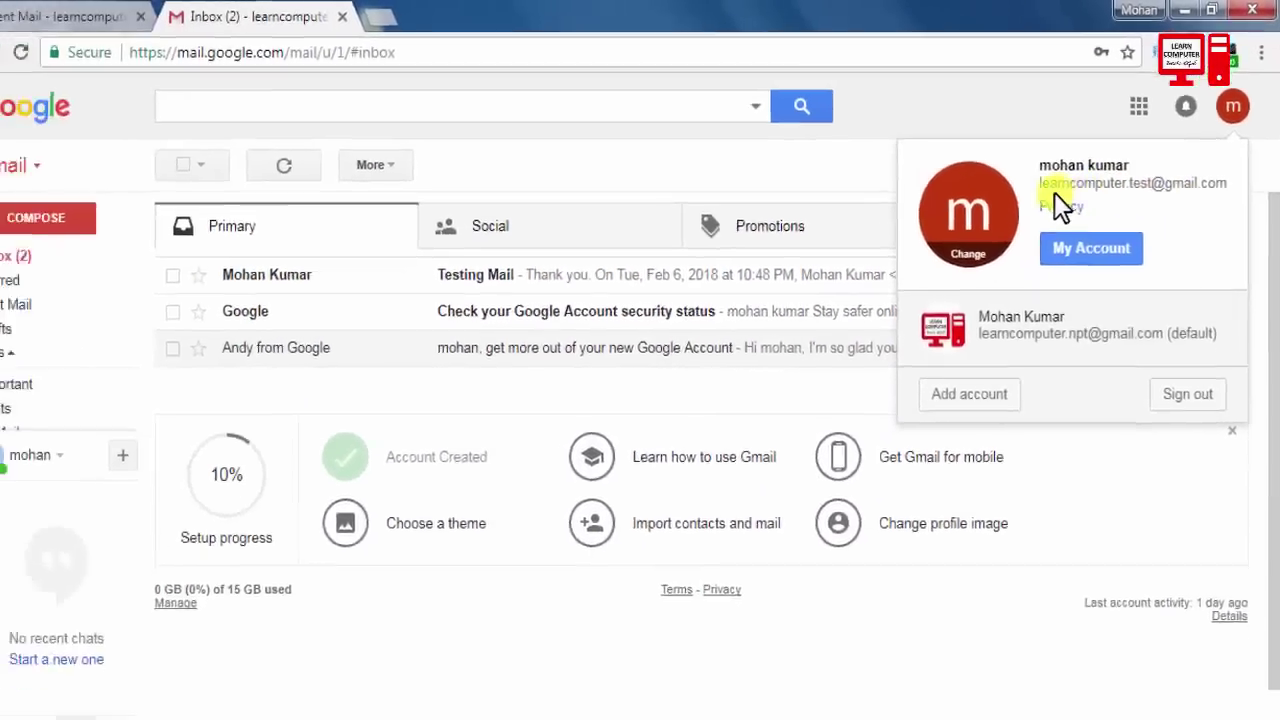
click(90, 15)
click(1234, 101)
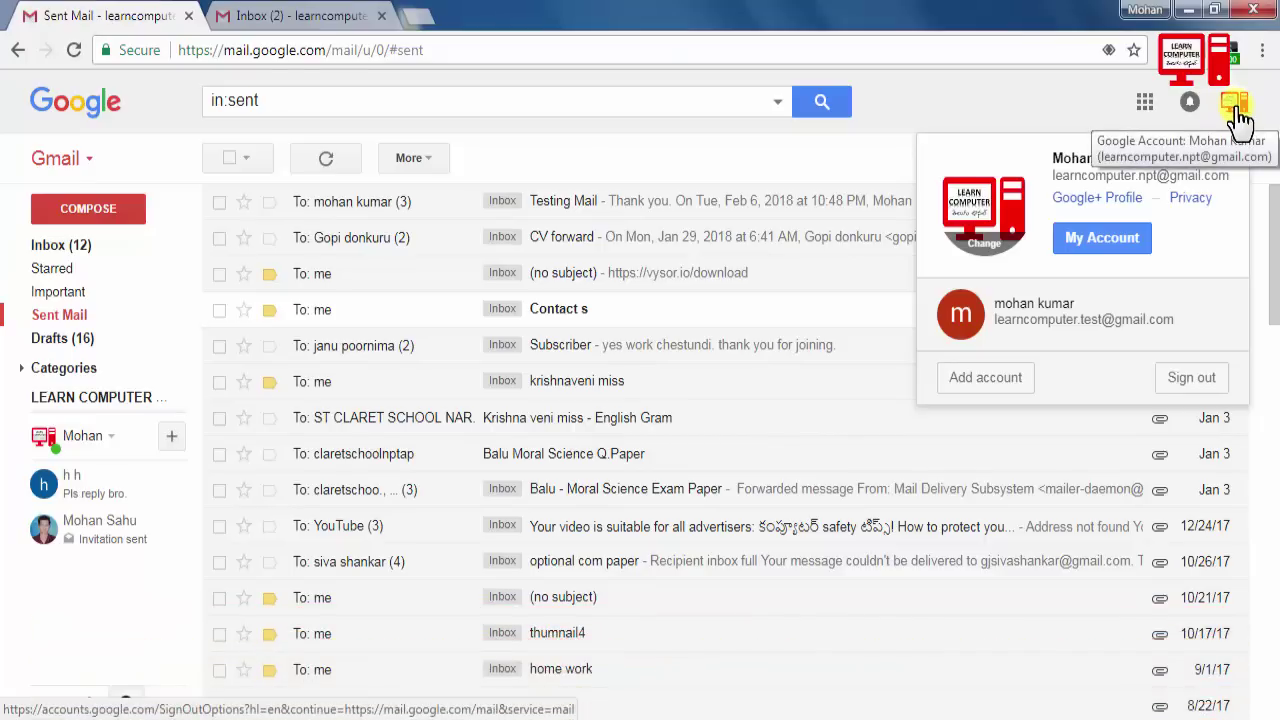
click(243, 15)
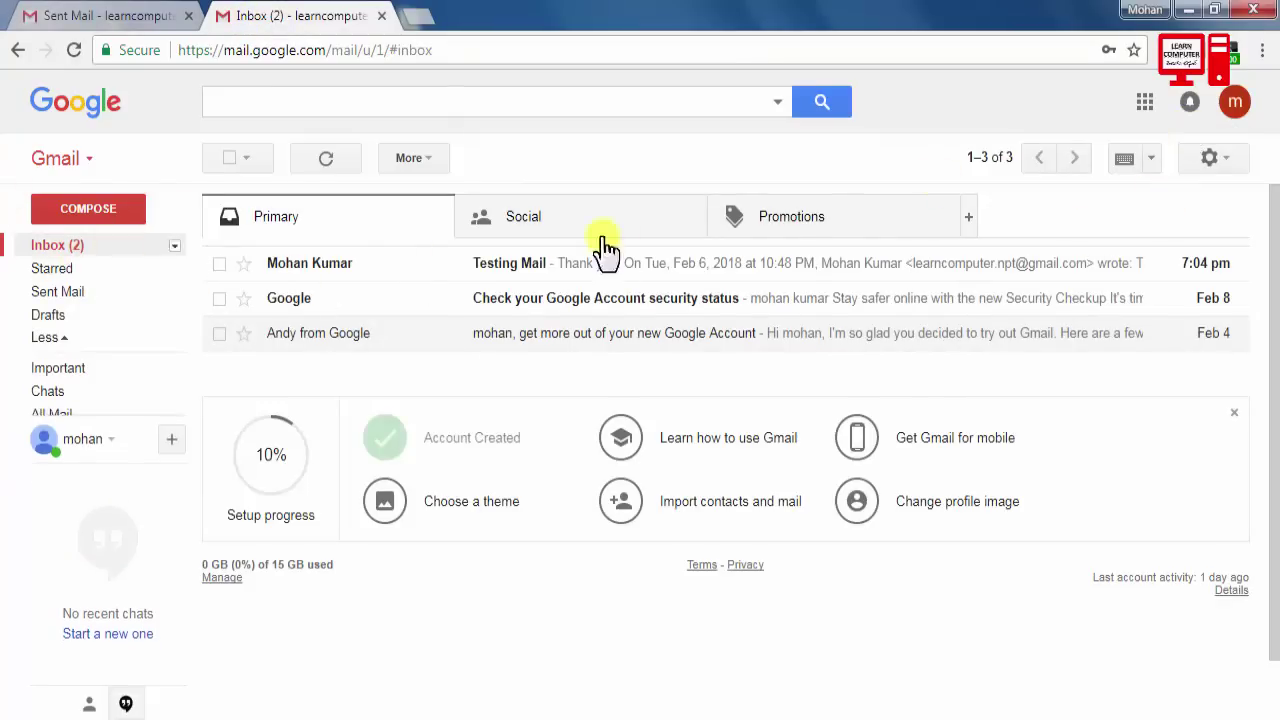
Step: Collapse and re-expand the folder list of the test account's mailbox, and open the Spam folder
mouse_move(74, 232)
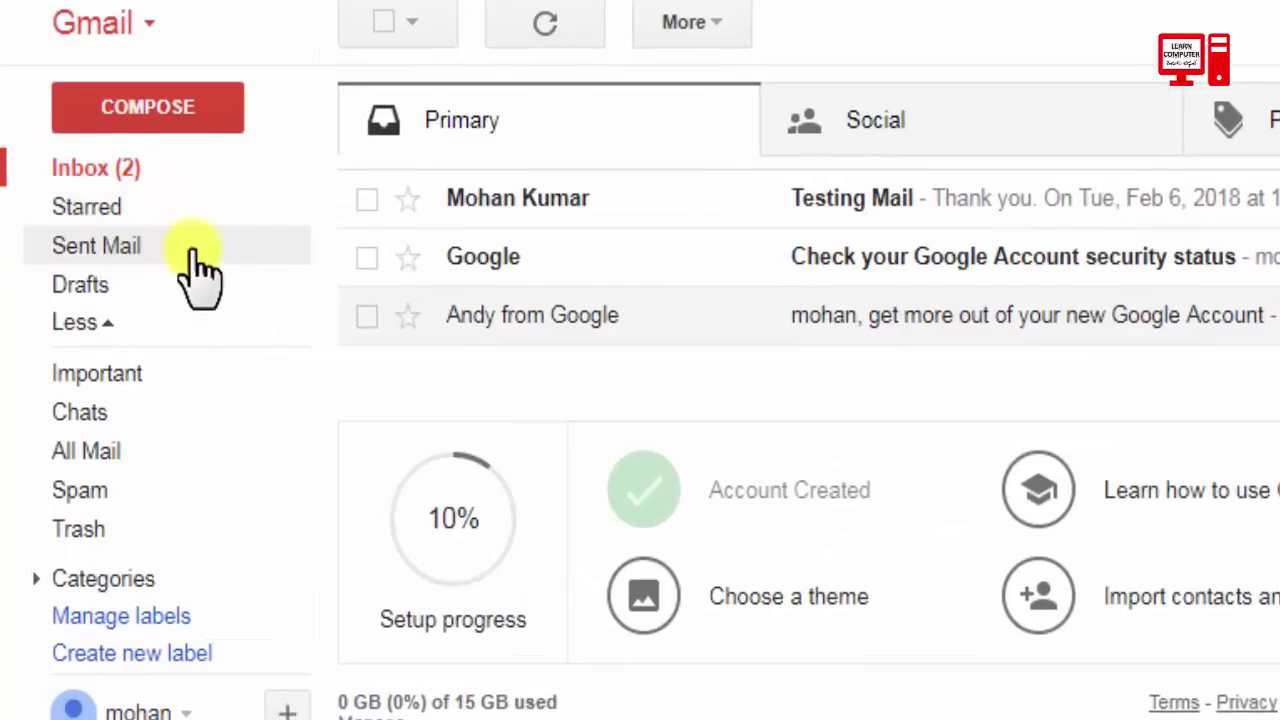
click(102, 330)
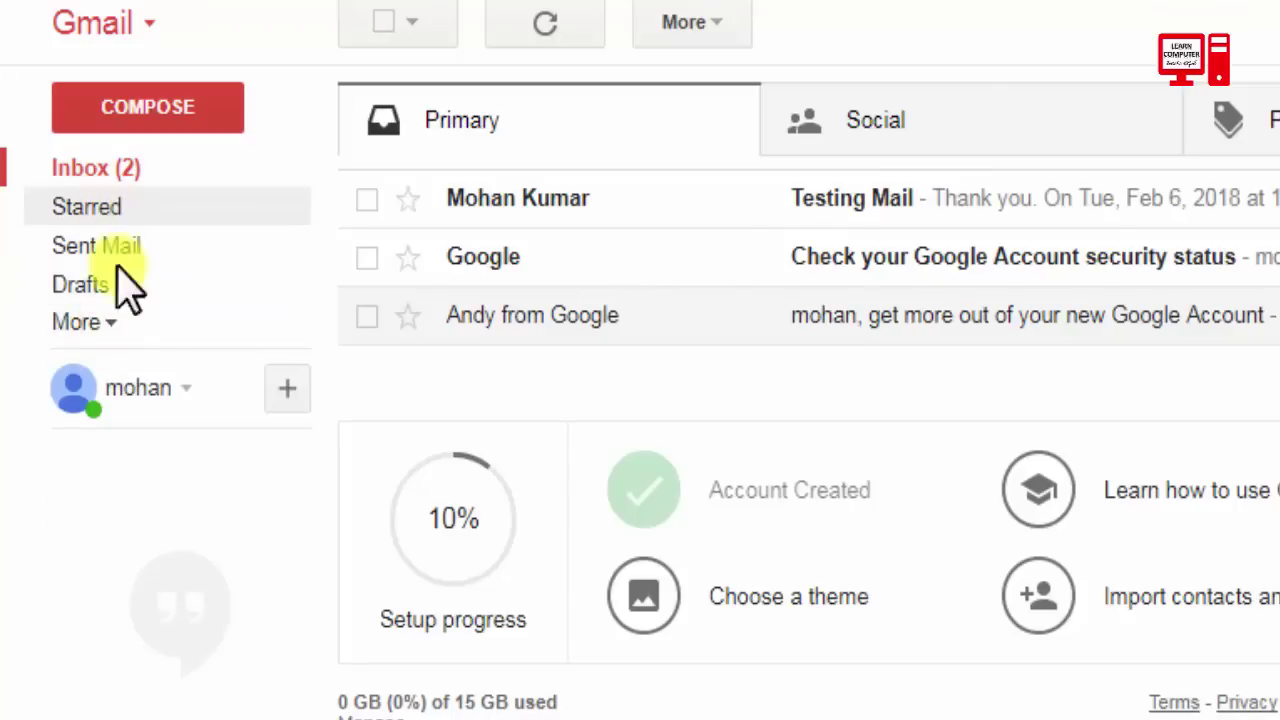
click(100, 328)
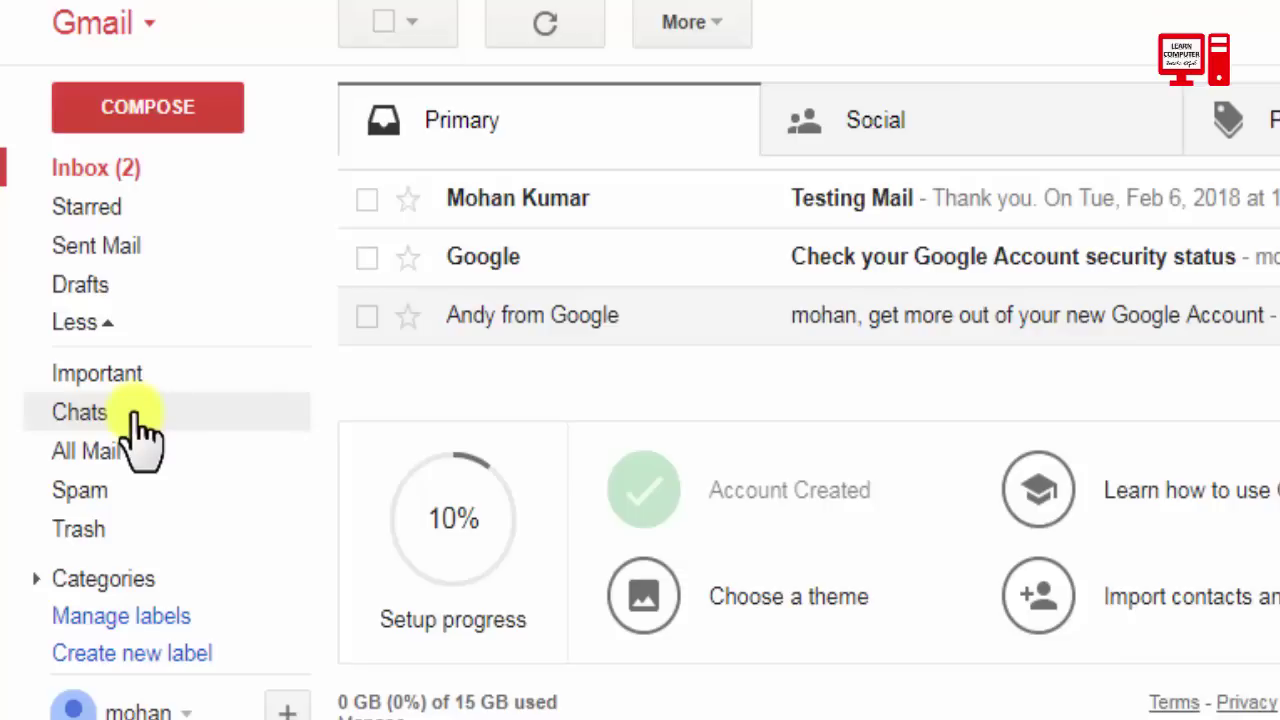
click(95, 495)
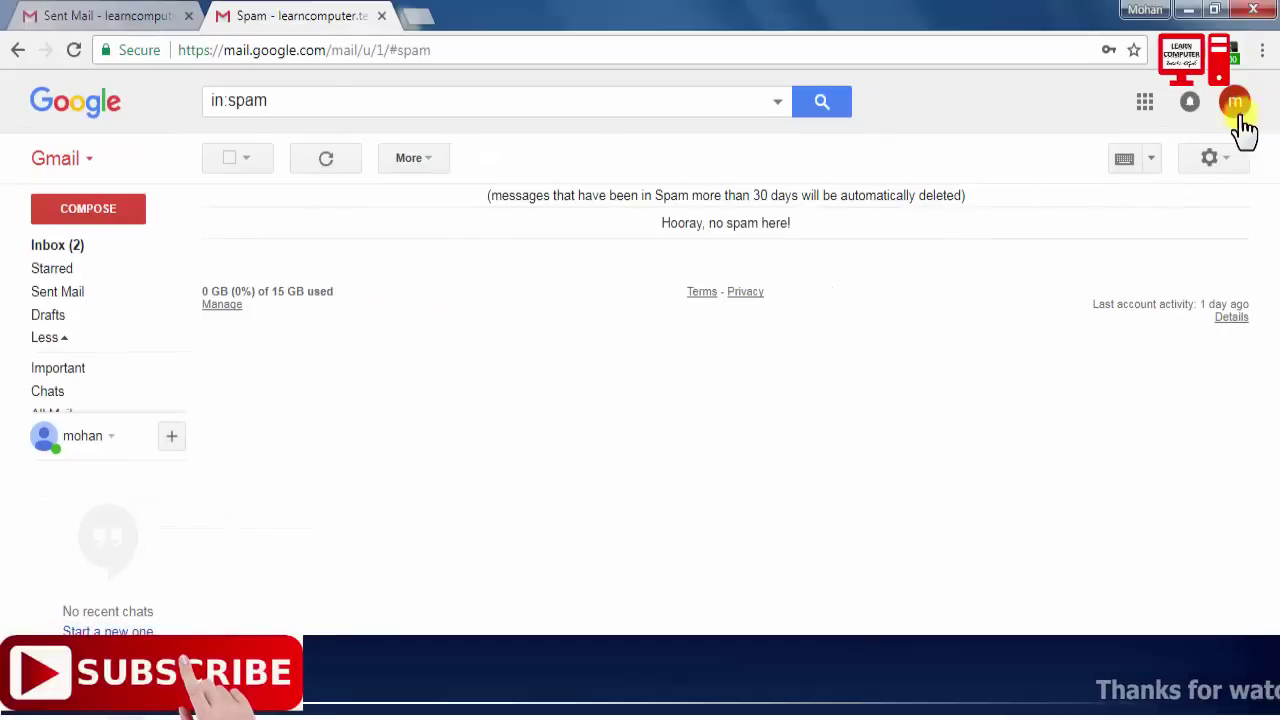
Step: Switch to the other account's mailbox, expand Categories and view the mails in the Social category
click(115, 18)
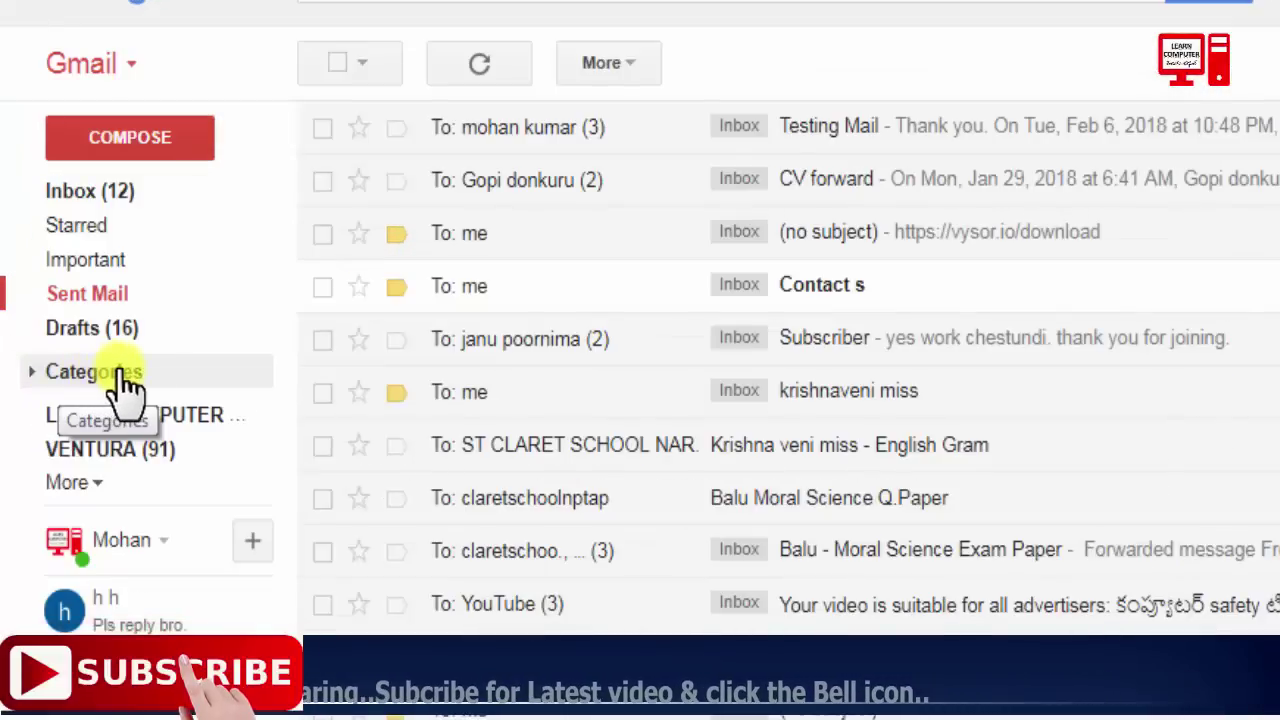
click(40, 374)
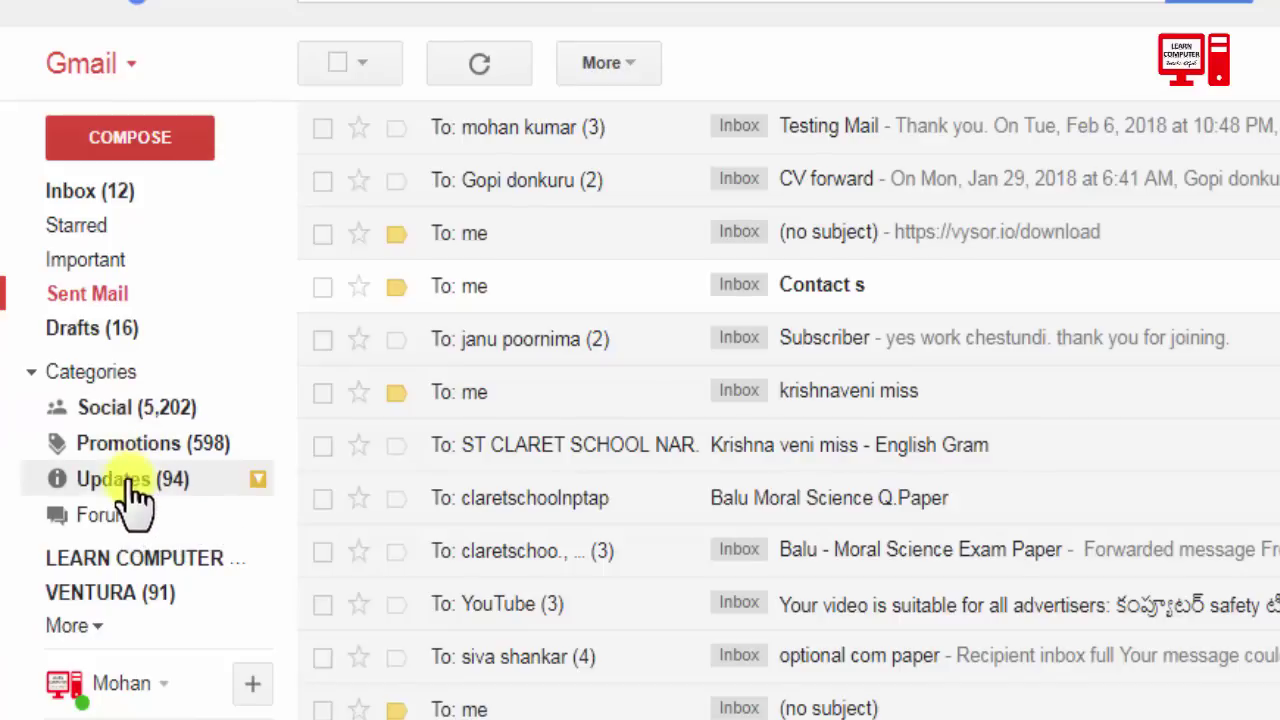
click(112, 408)
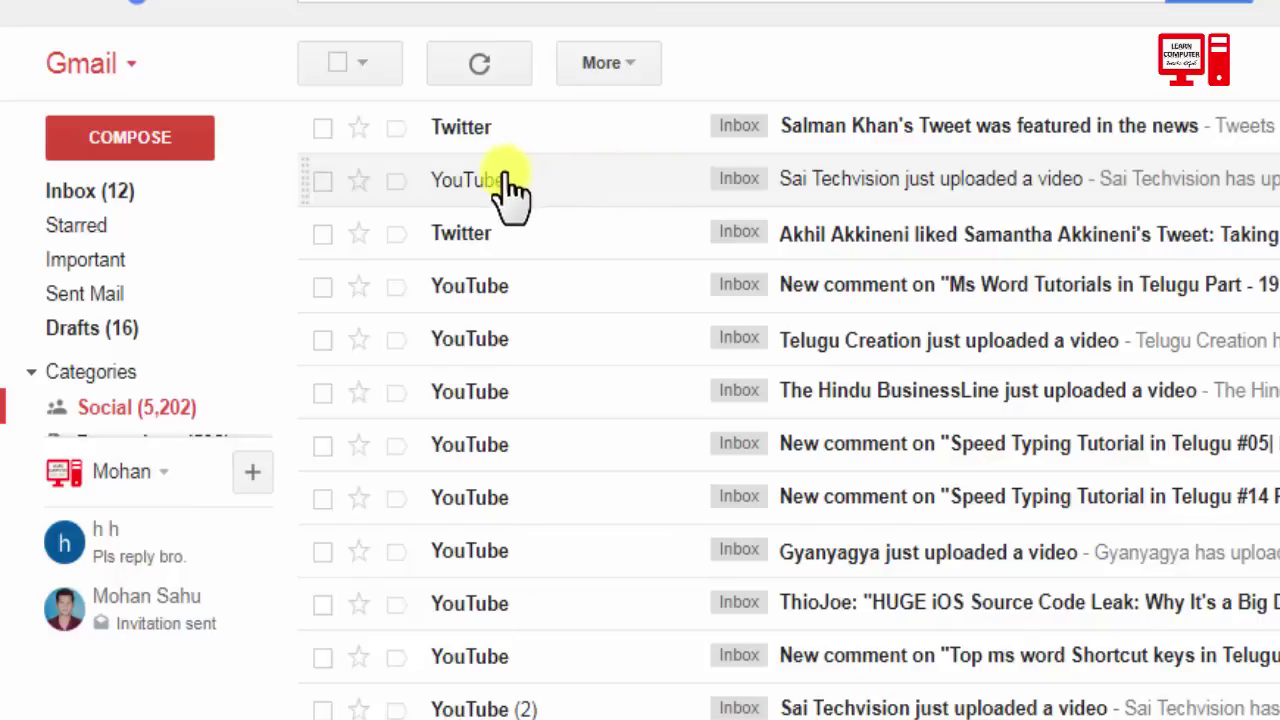
mouse_move(106, 409)
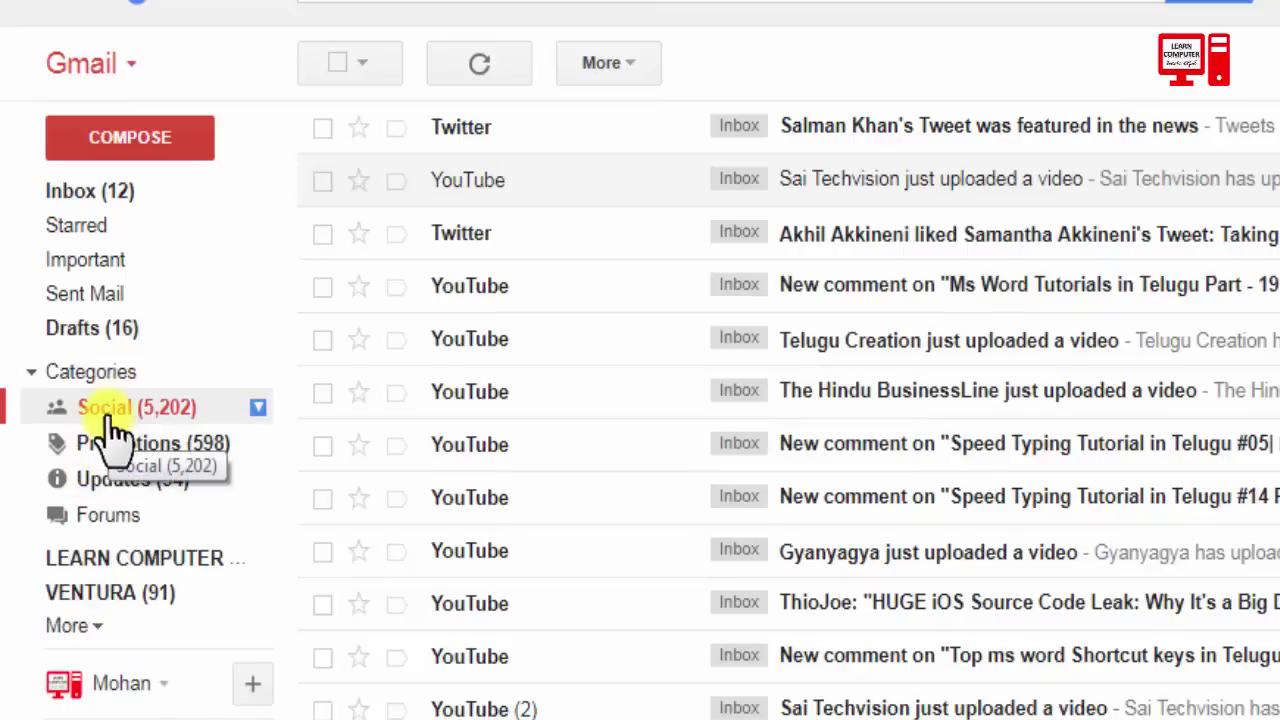
Step: Return to the inbox and view its Social, Promotions and Primary mails in turn
click(94, 191)
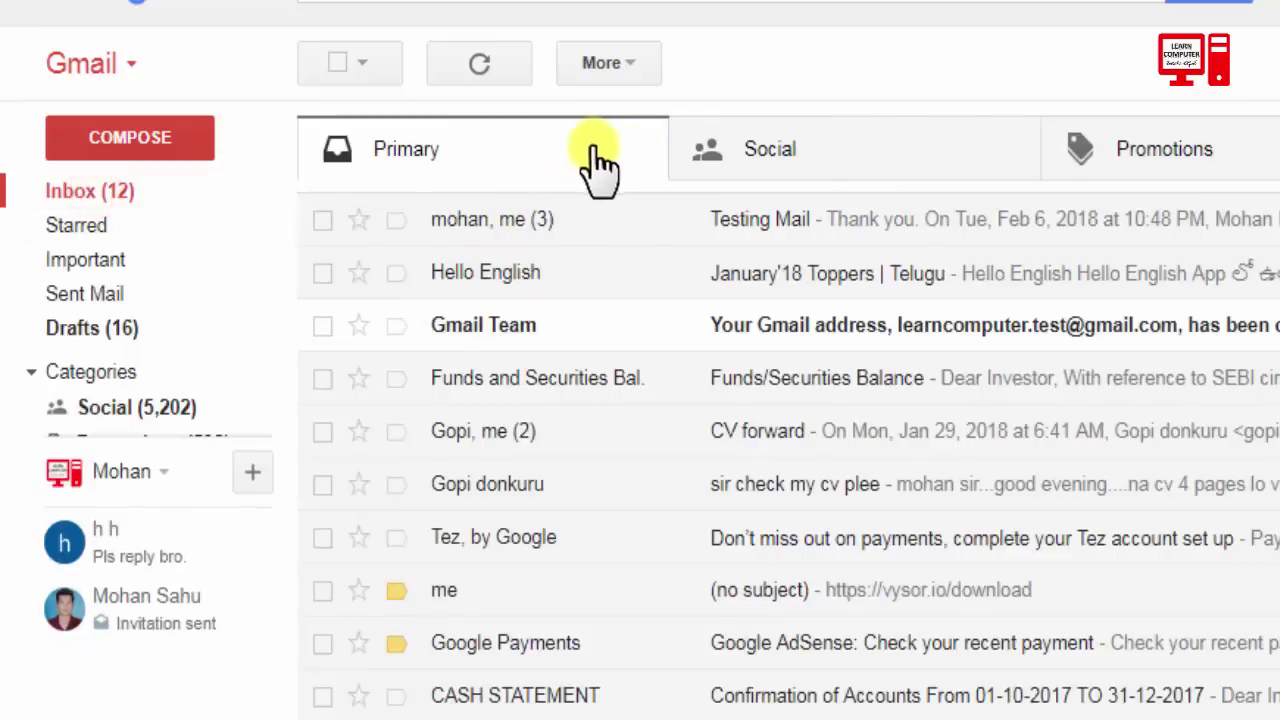
mouse_move(78, 385)
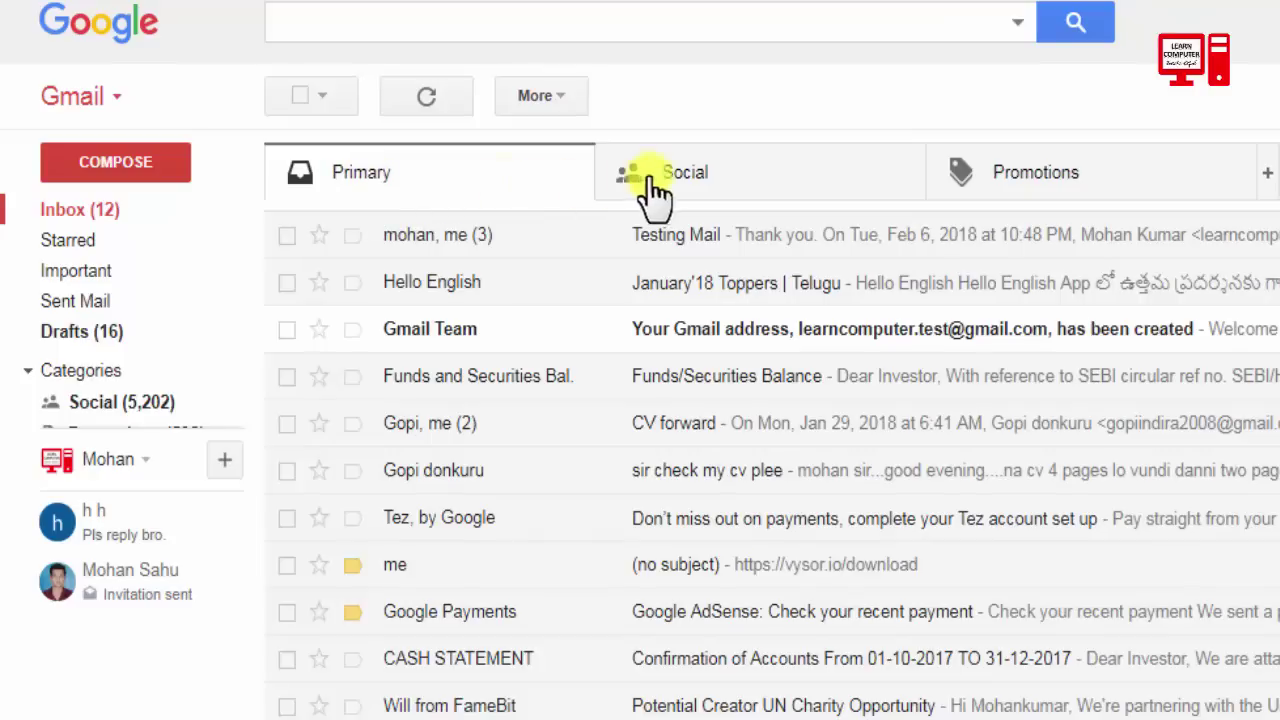
click(708, 170)
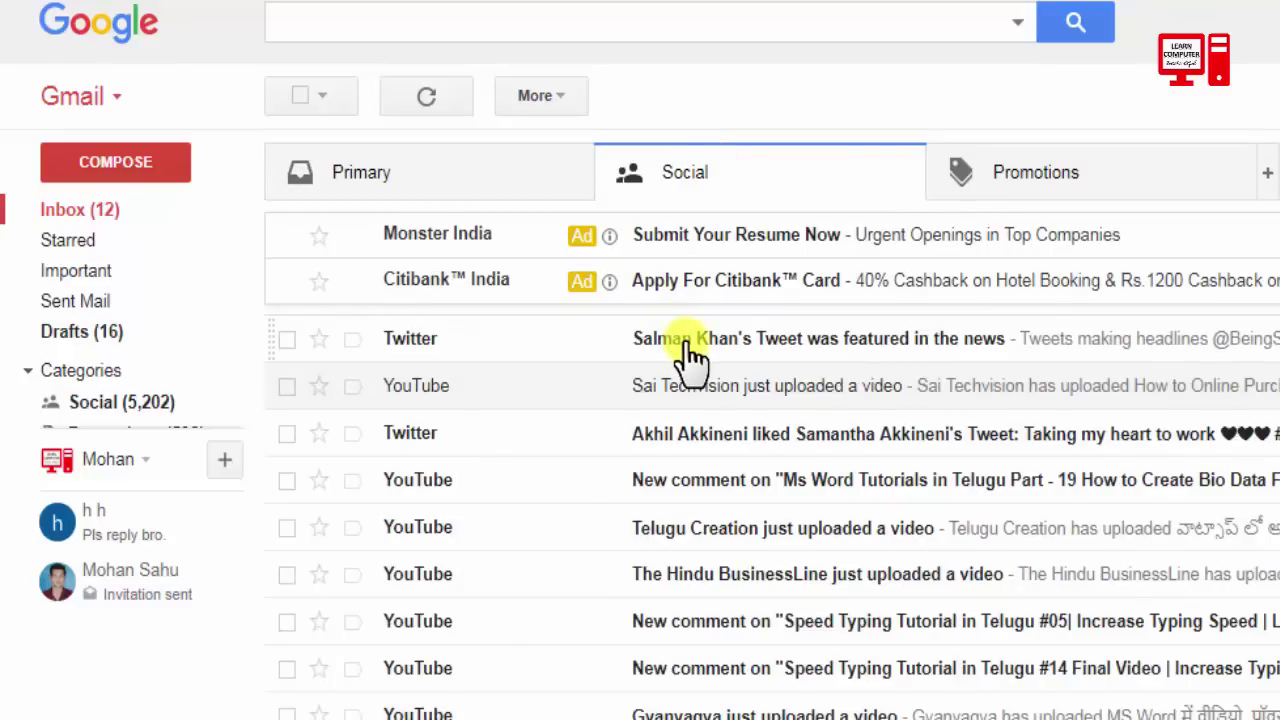
click(1034, 180)
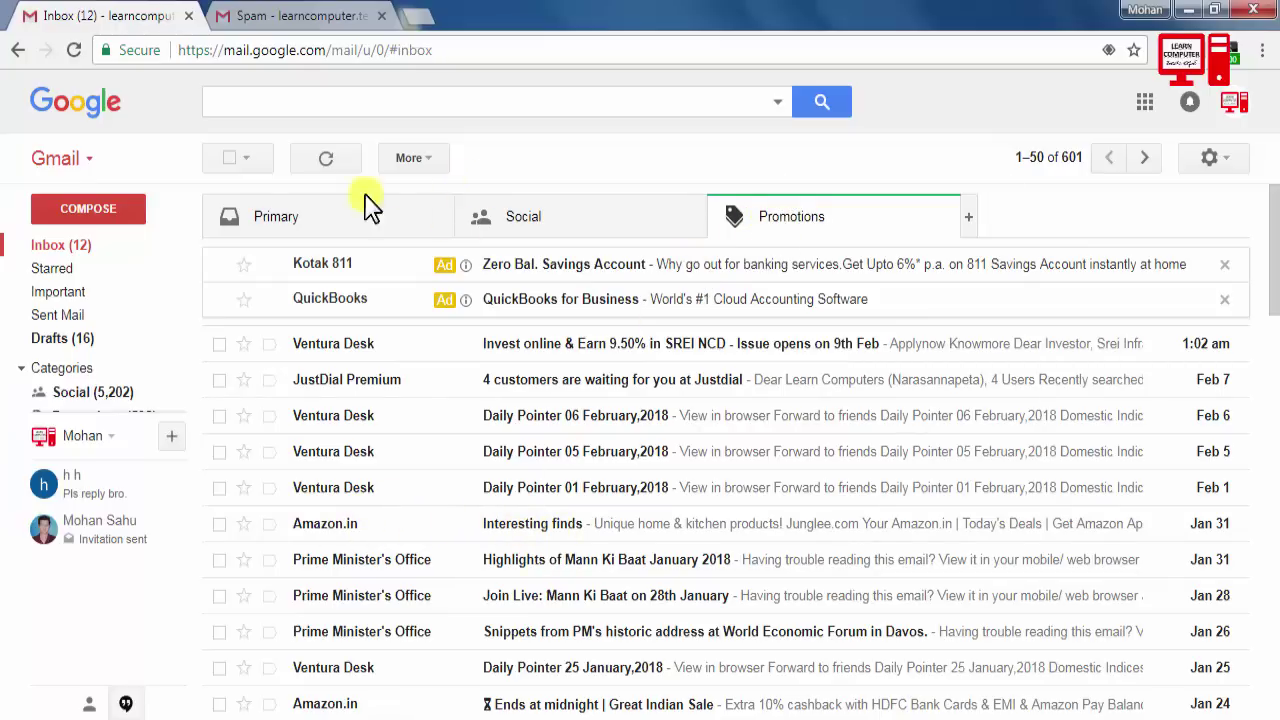
click(308, 228)
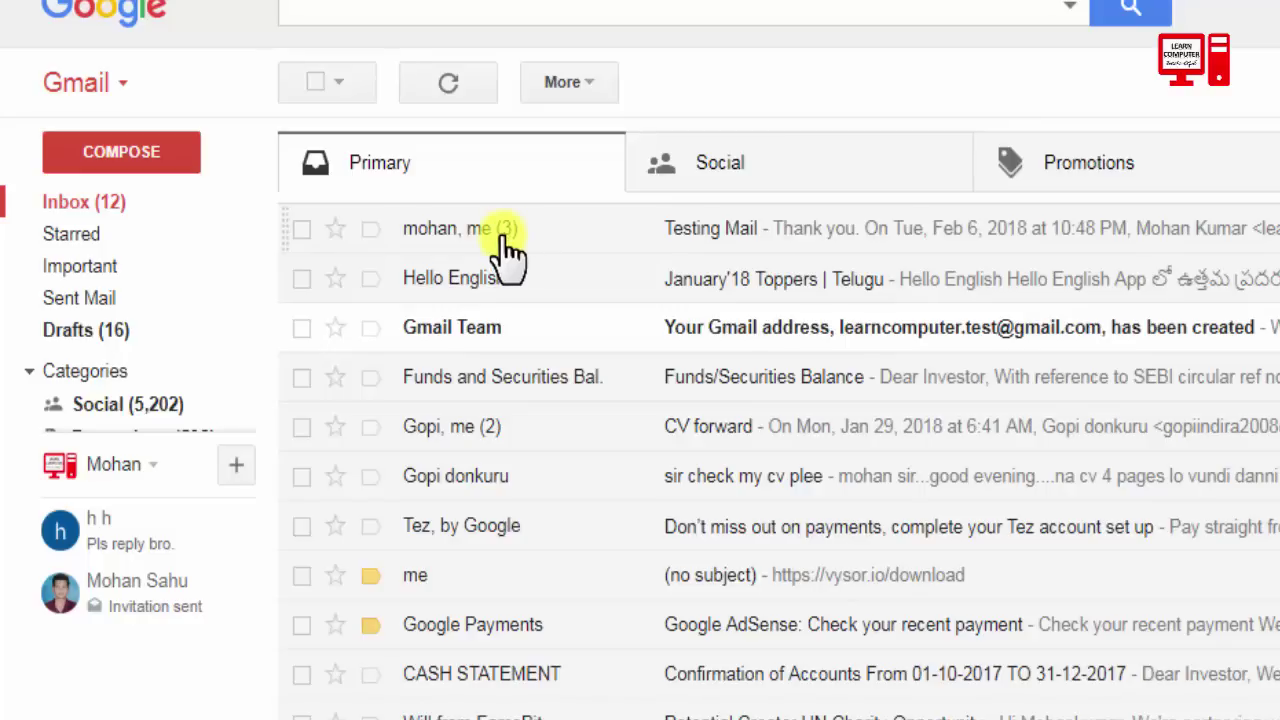
Step: View the mails filed under the LEARN COMPUTER label and those under the VENTURA label
mouse_move(10, 468)
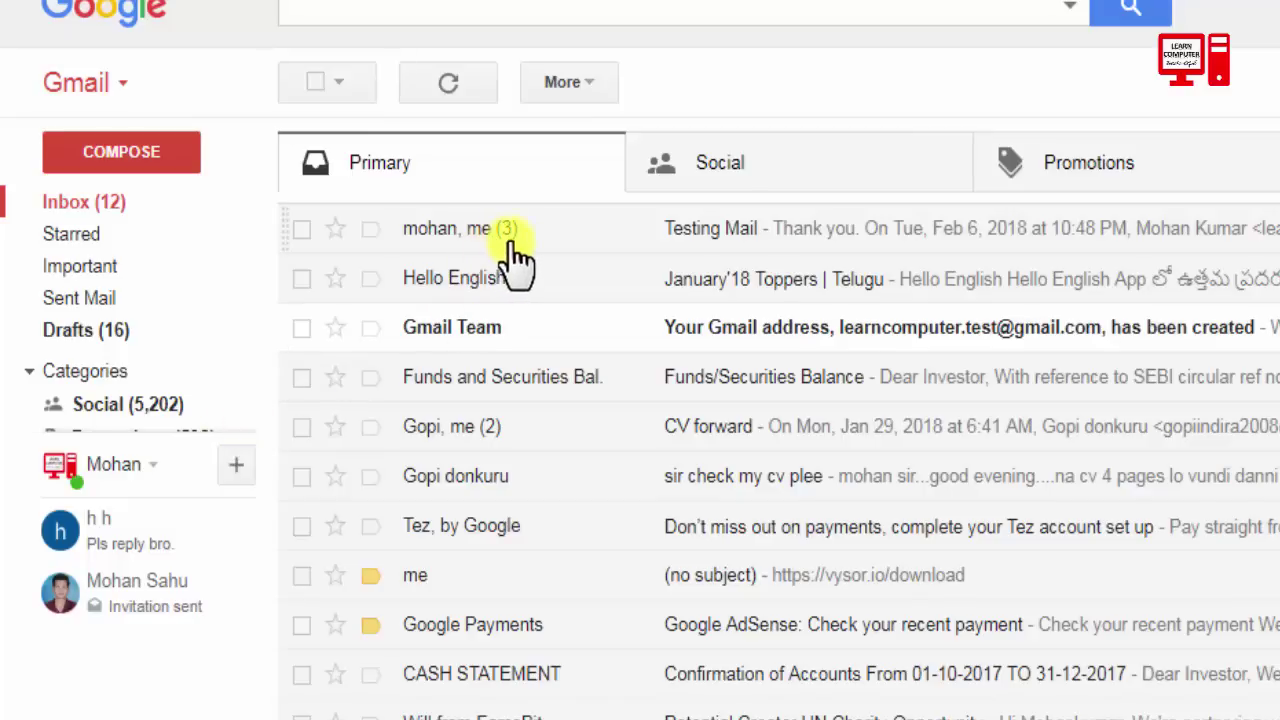
mouse_move(29, 571)
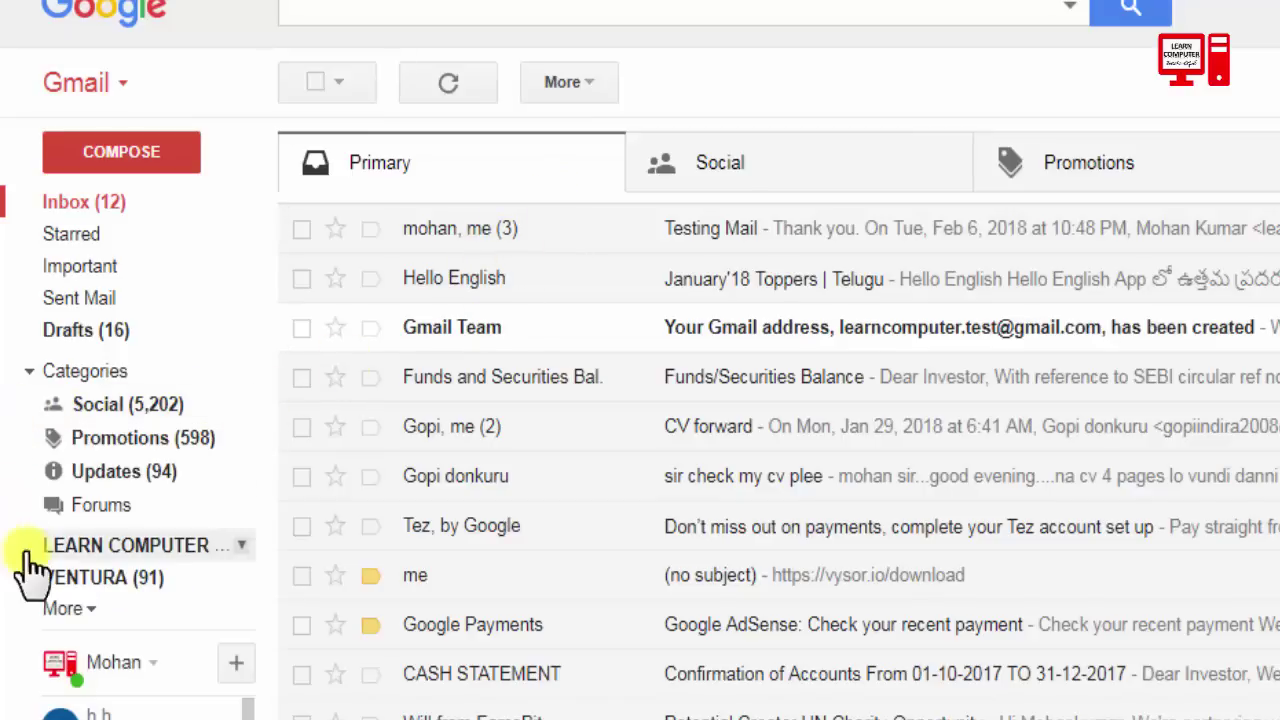
click(116, 556)
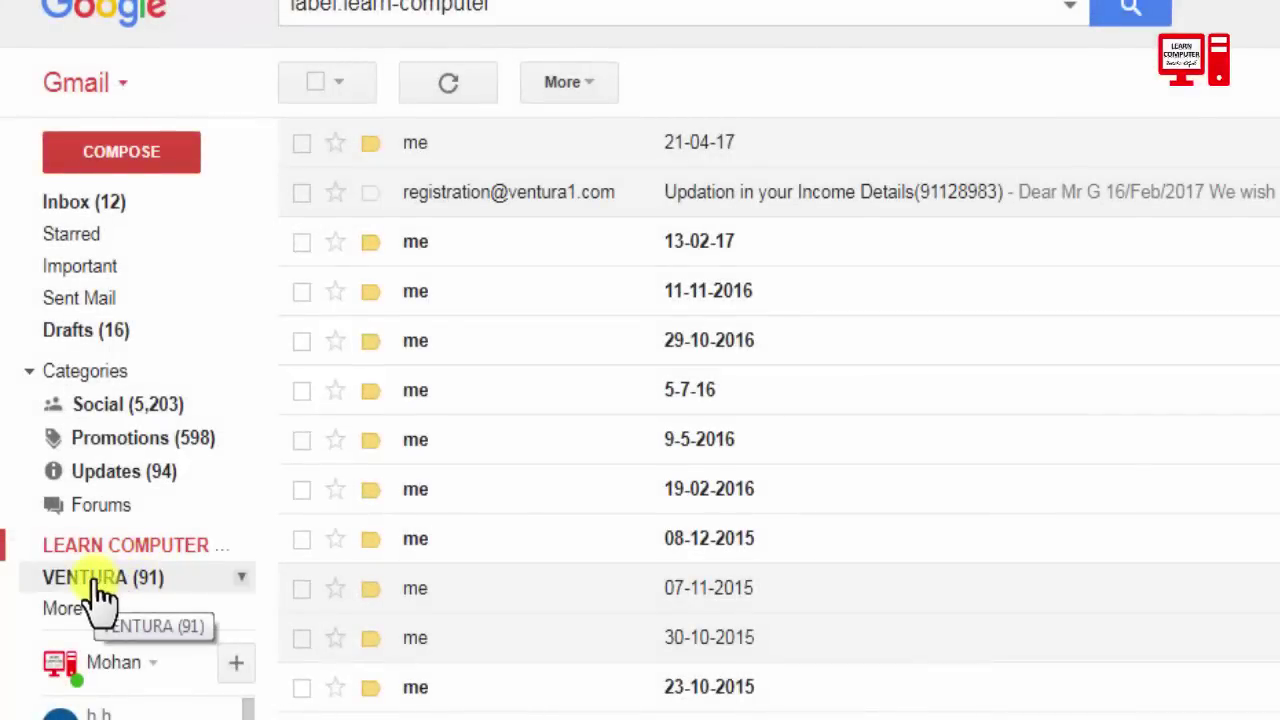
click(100, 590)
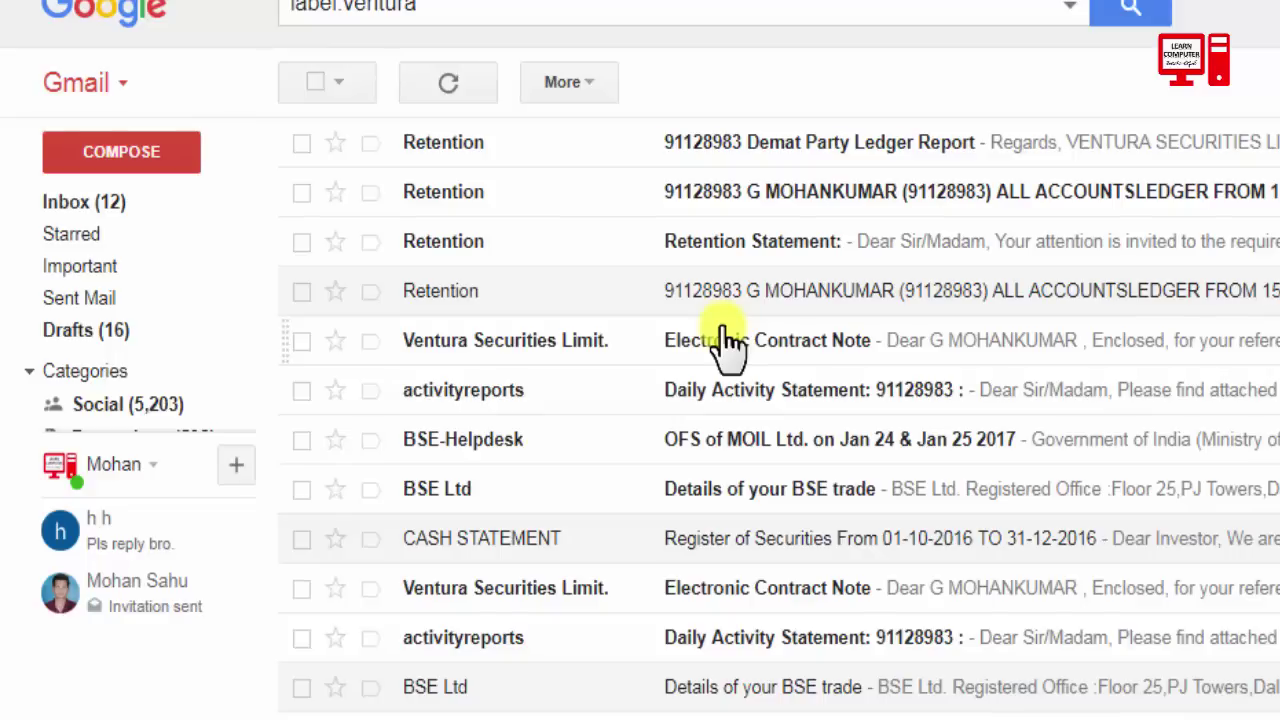
Step: Move the Funds/Securities Balance mail from the inbox to the VENTURA label and open that label
click(50, 202)
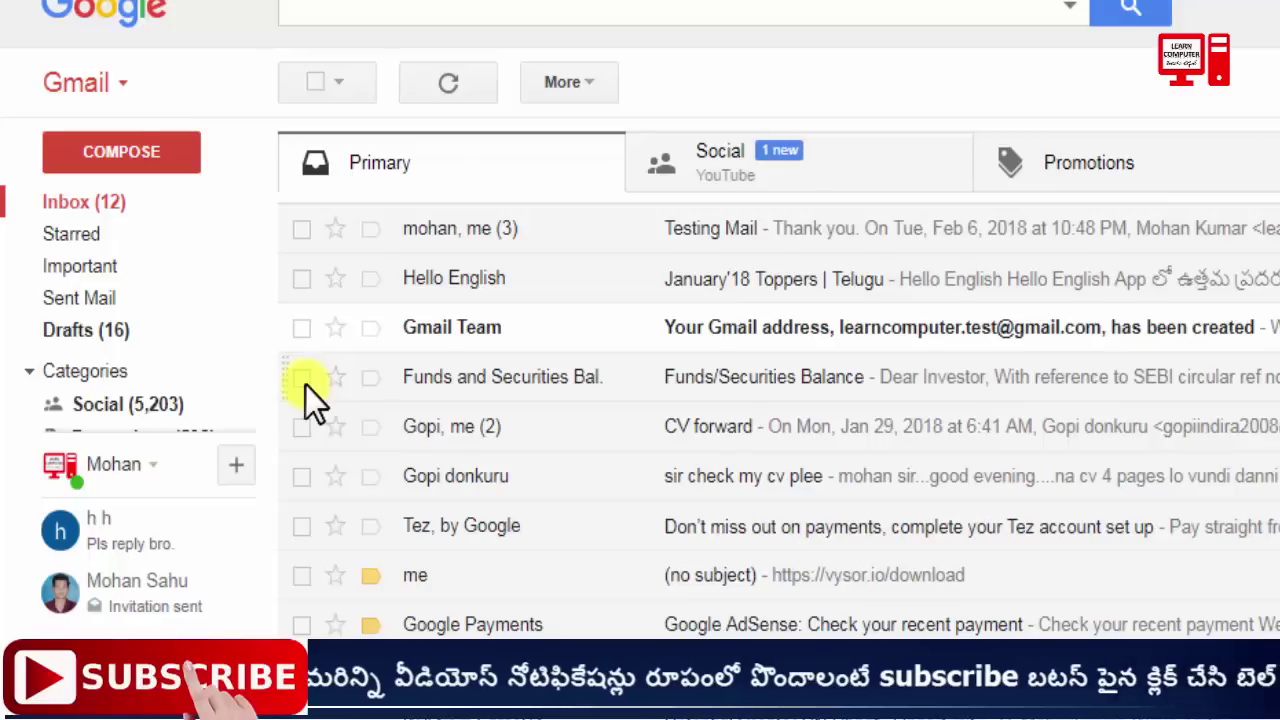
click(305, 383)
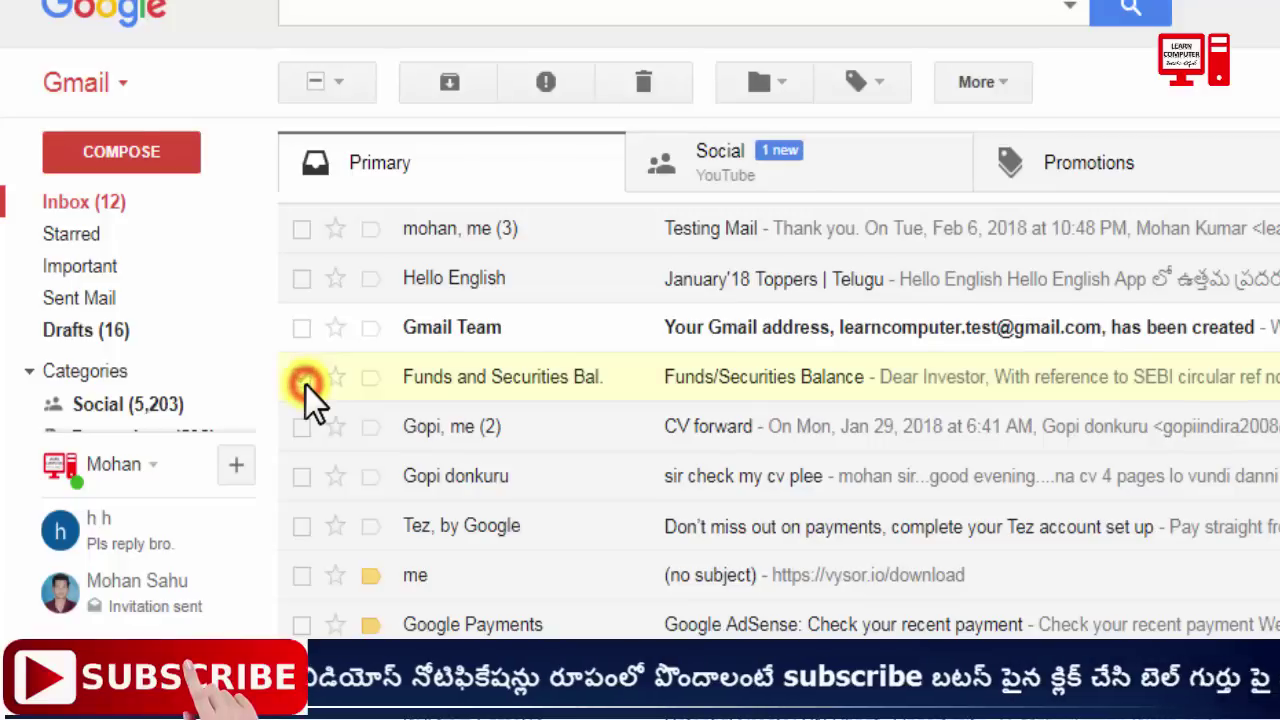
click(788, 84)
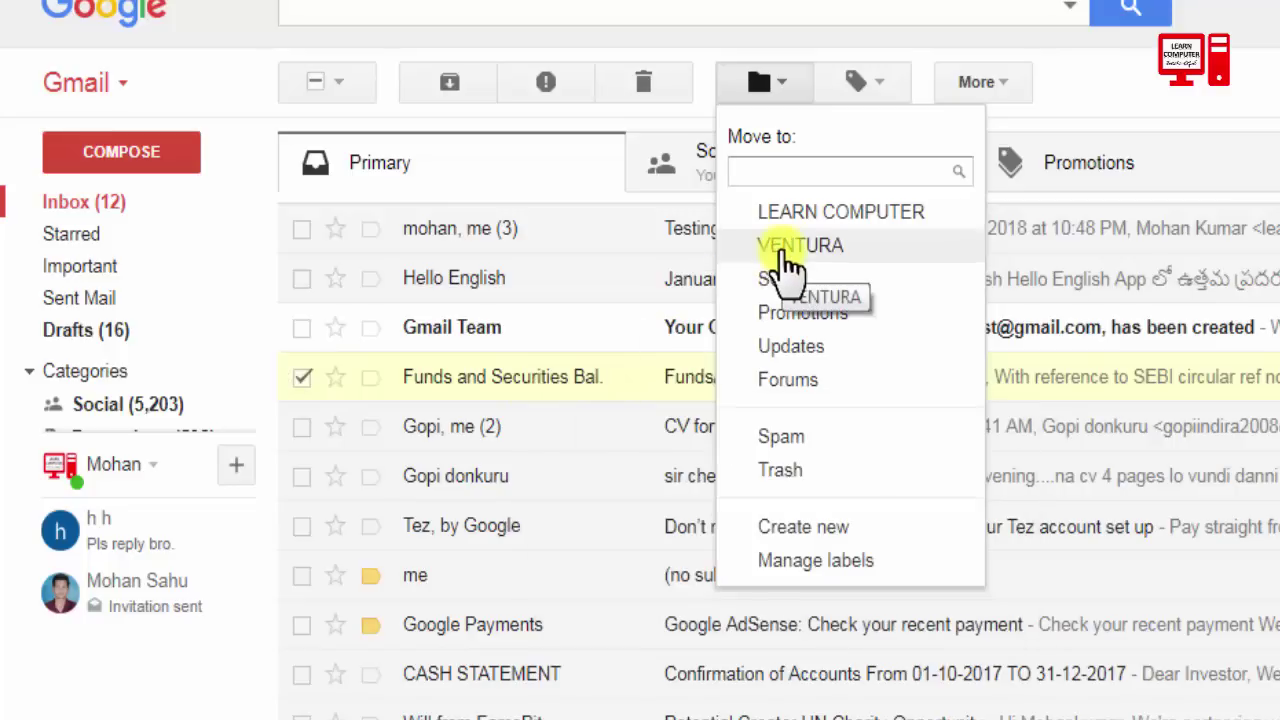
click(785, 255)
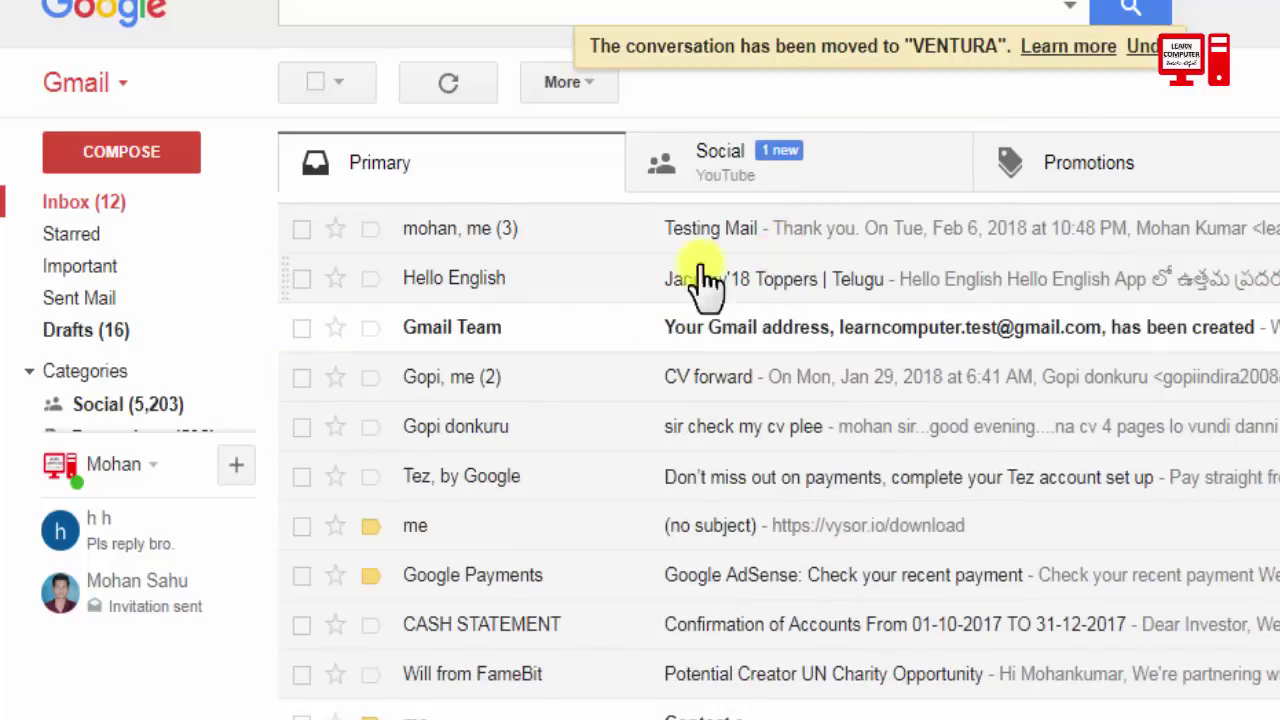
mouse_move(99, 414)
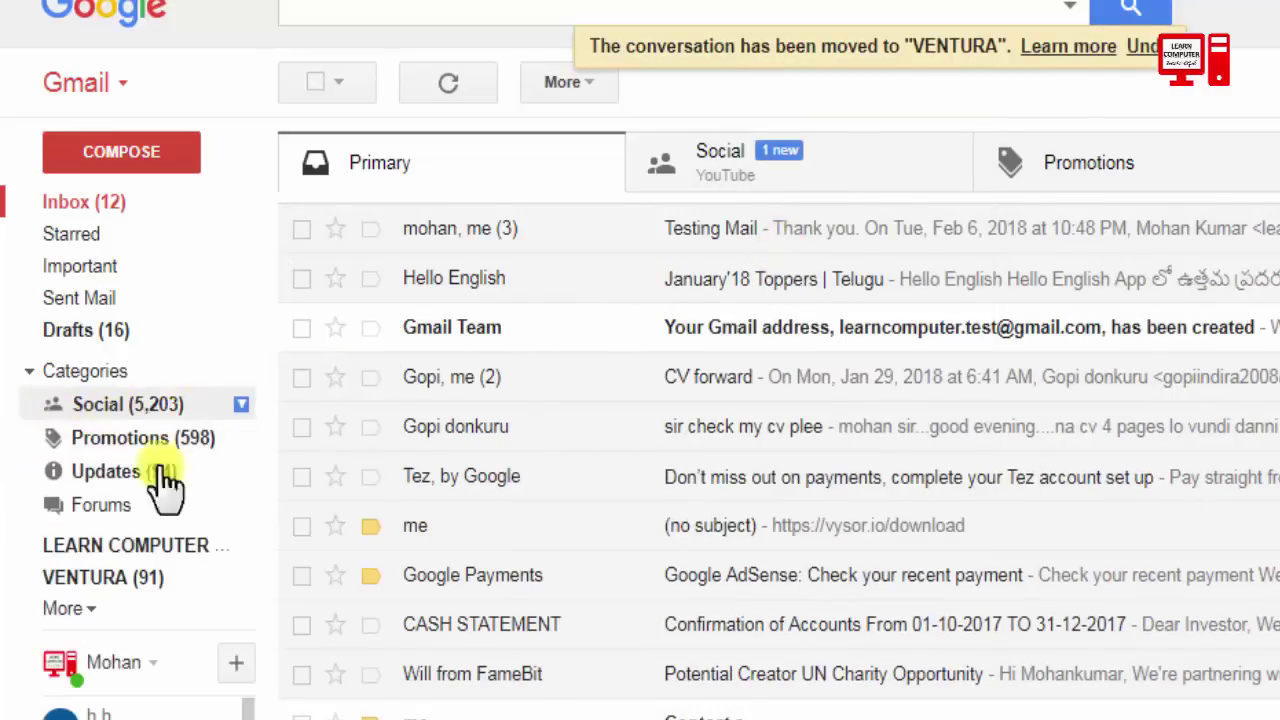
click(90, 578)
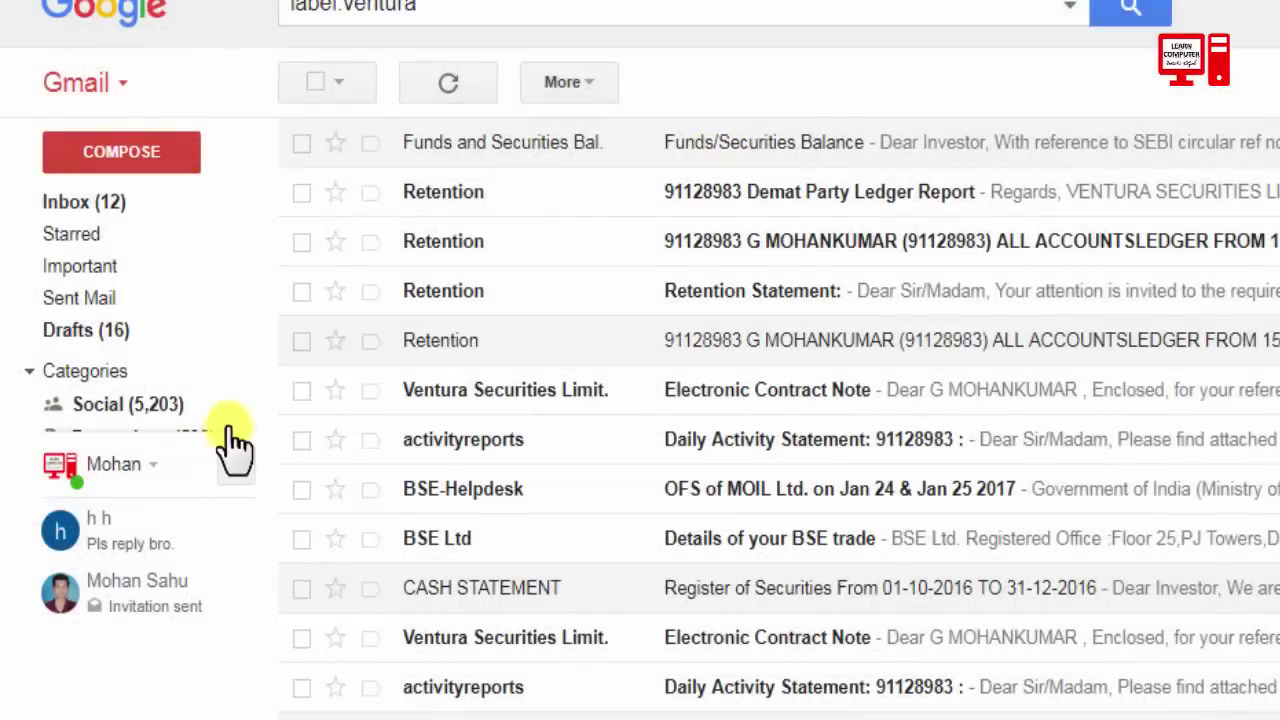
Step: Expand the folder list, start creating a new label and name it Personal
mouse_move(237, 442)
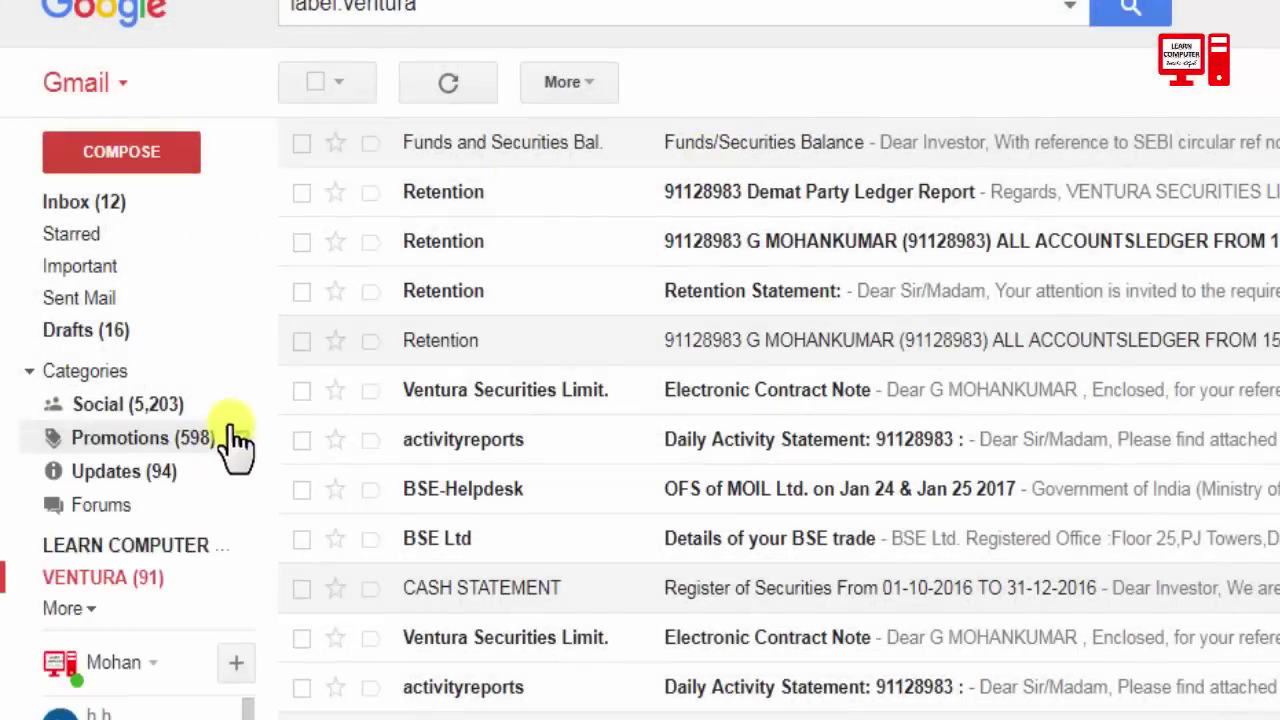
click(94, 612)
scroll(92, 580, down, 1)
scroll(92, 578, down, 2)
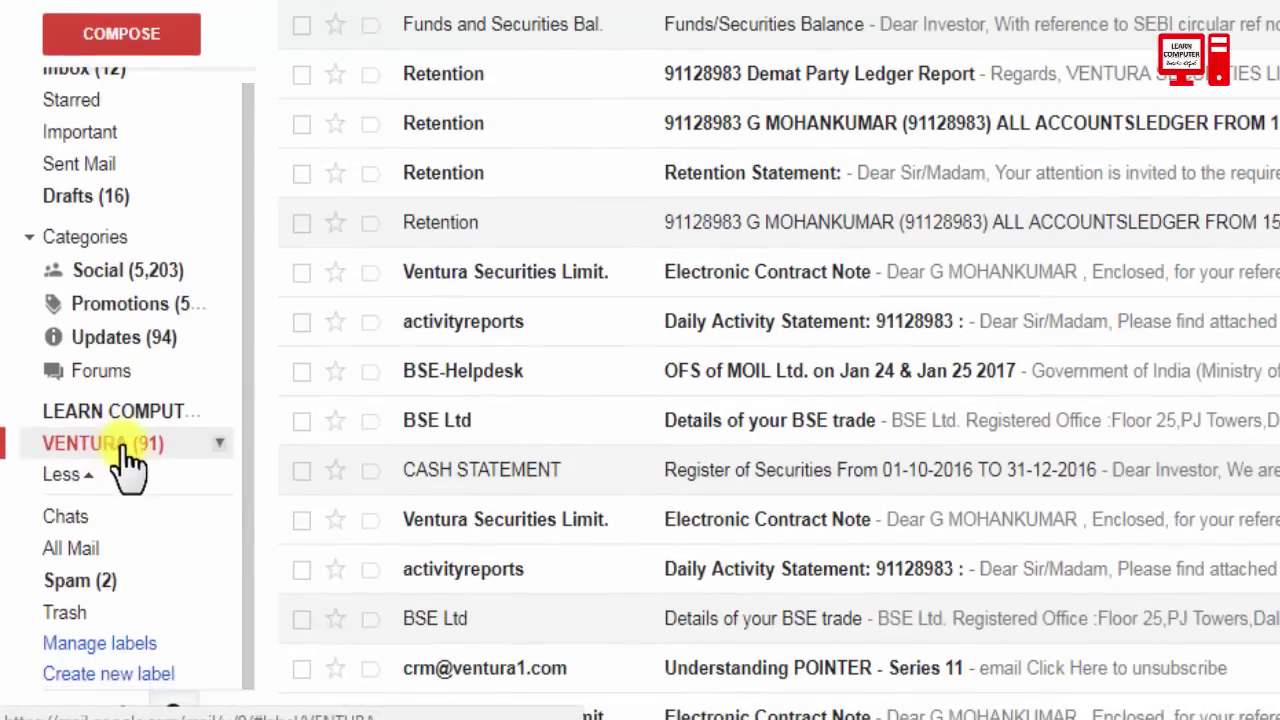
click(110, 675)
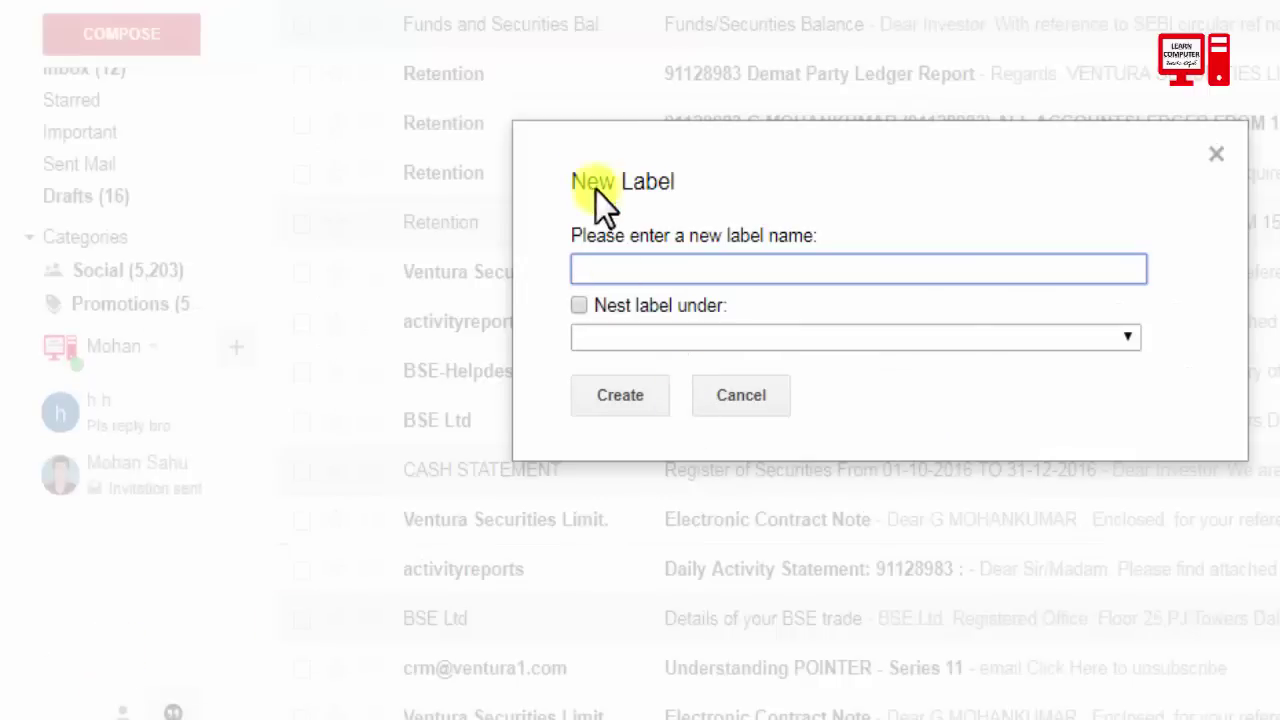
click(634, 266)
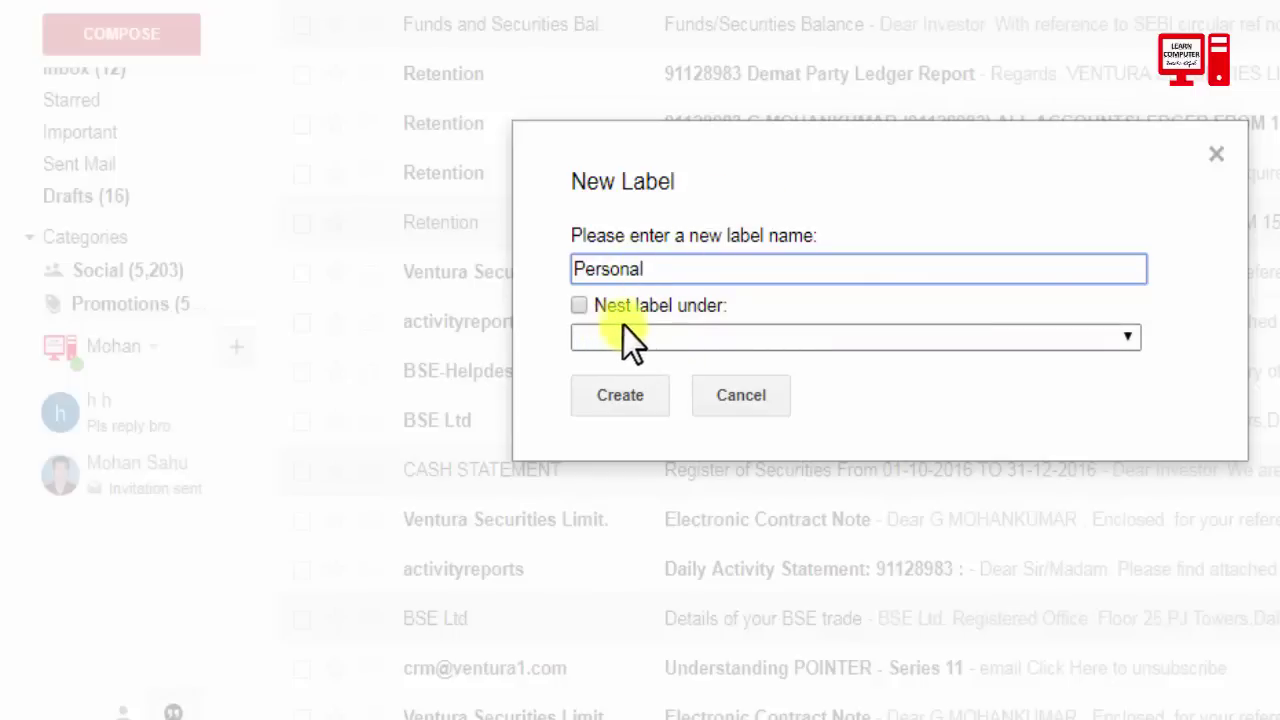
Step: Check which parent labels are available for nesting the Personal label, without choosing one
drag(651, 262, 560, 257)
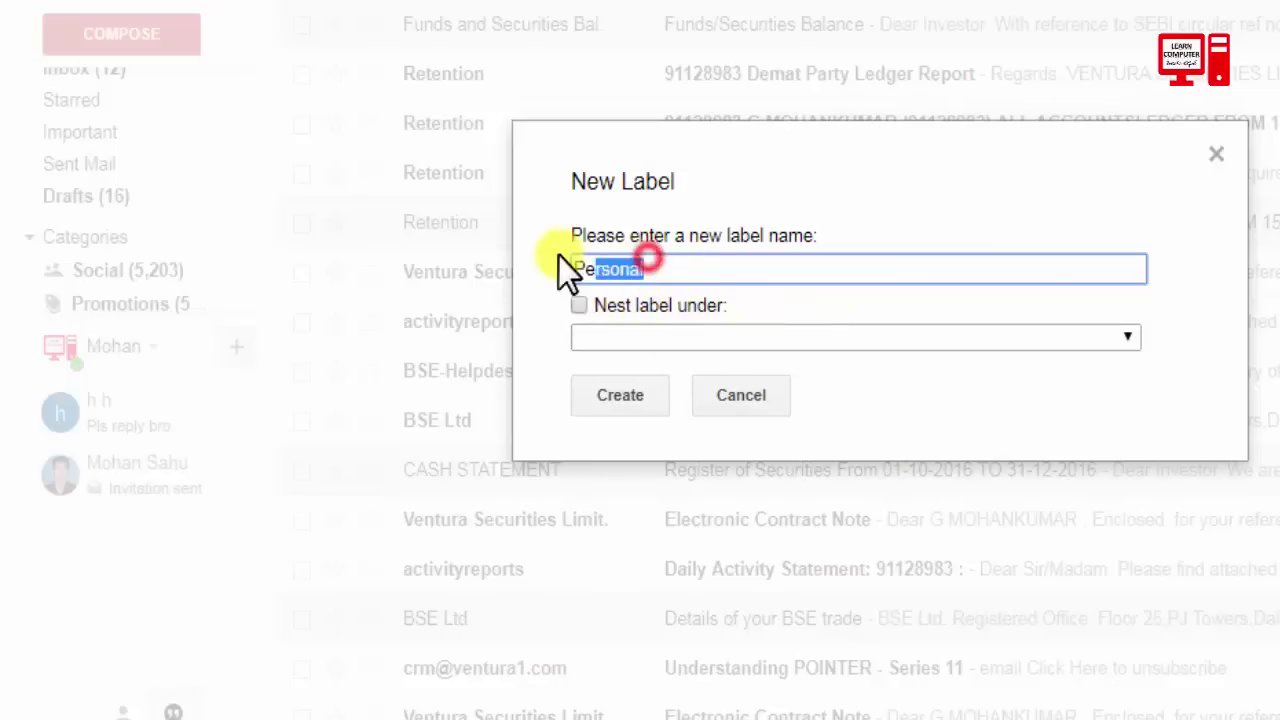
click(689, 337)
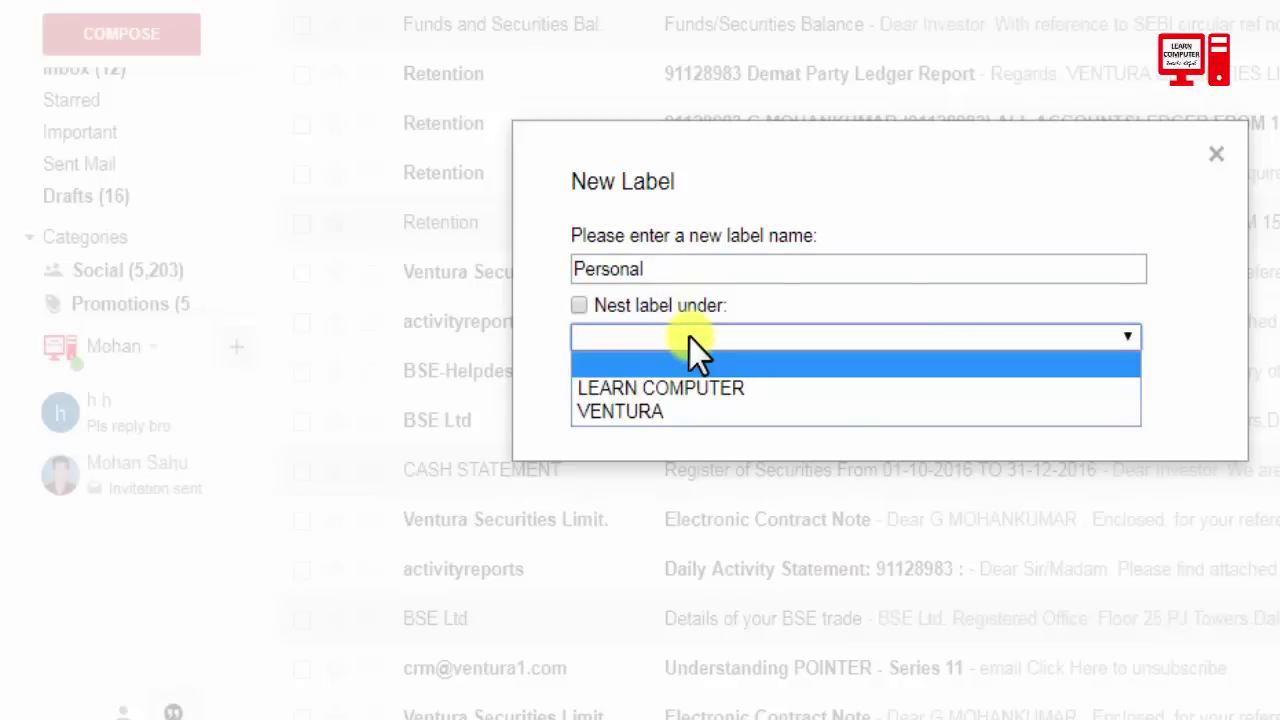
click(681, 340)
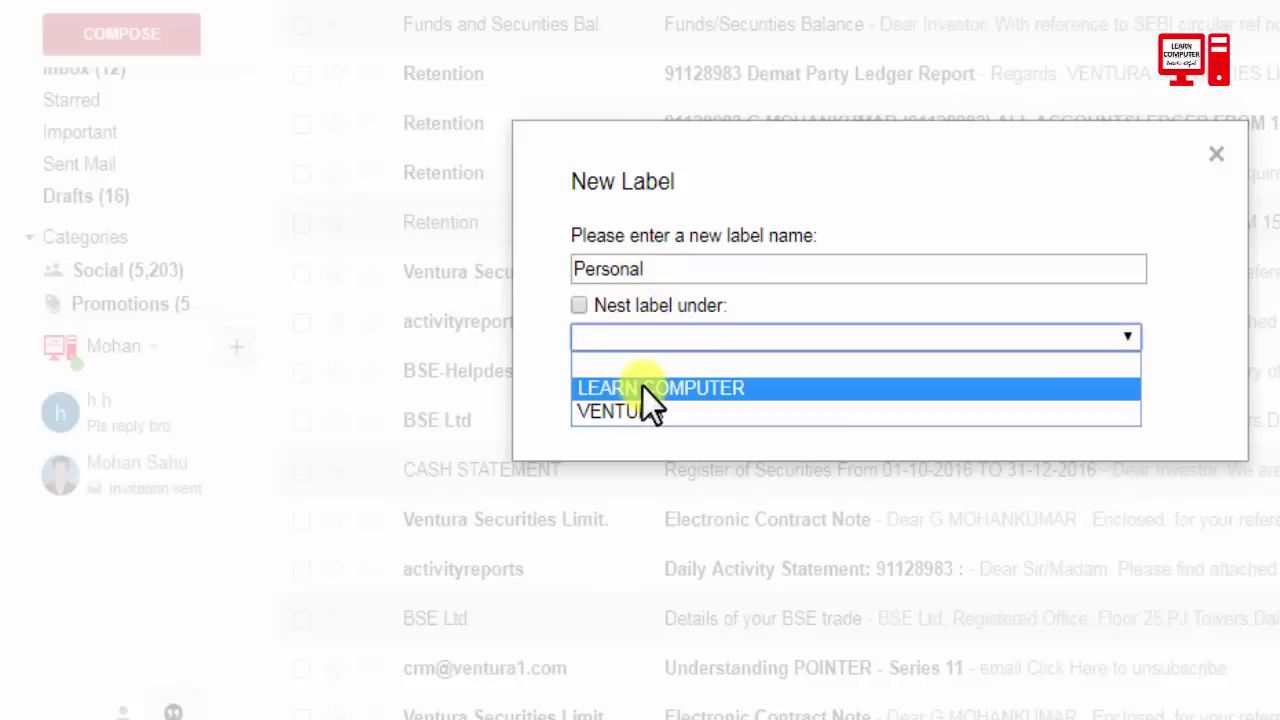
click(677, 263)
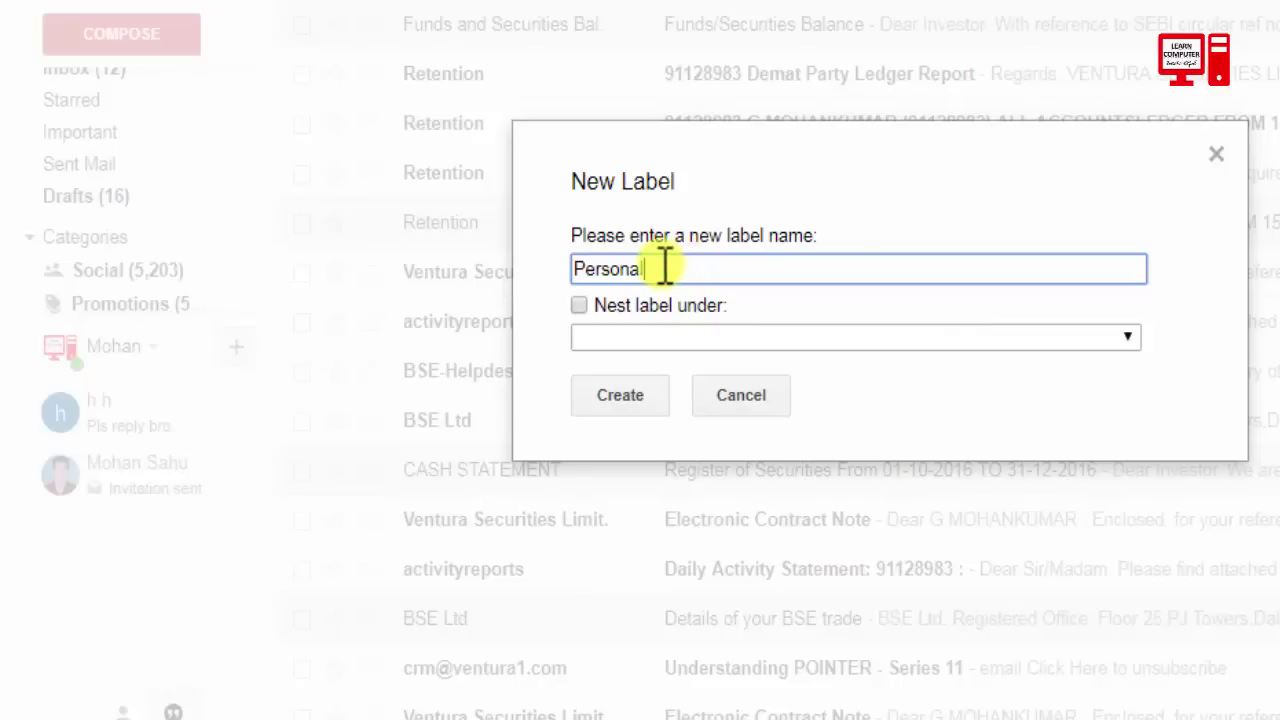
Step: Create the Personal label without nesting it under another label
click(624, 393)
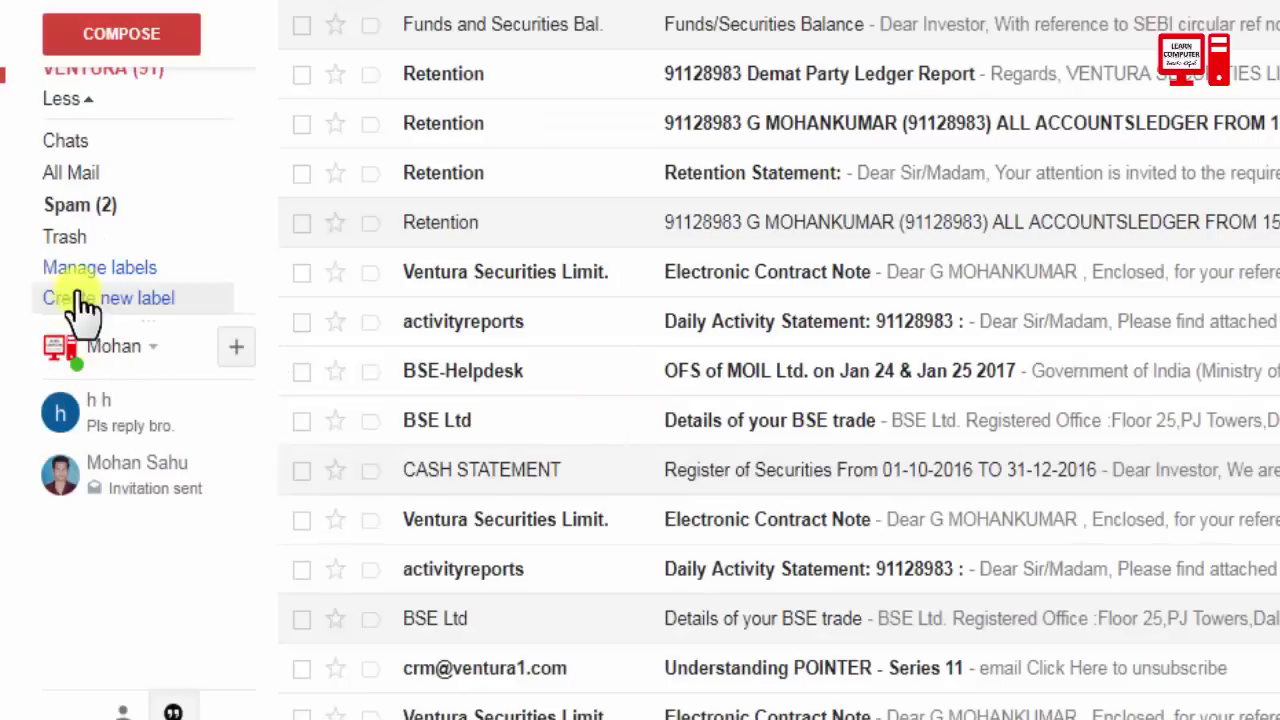
scroll(90, 250, up, 4)
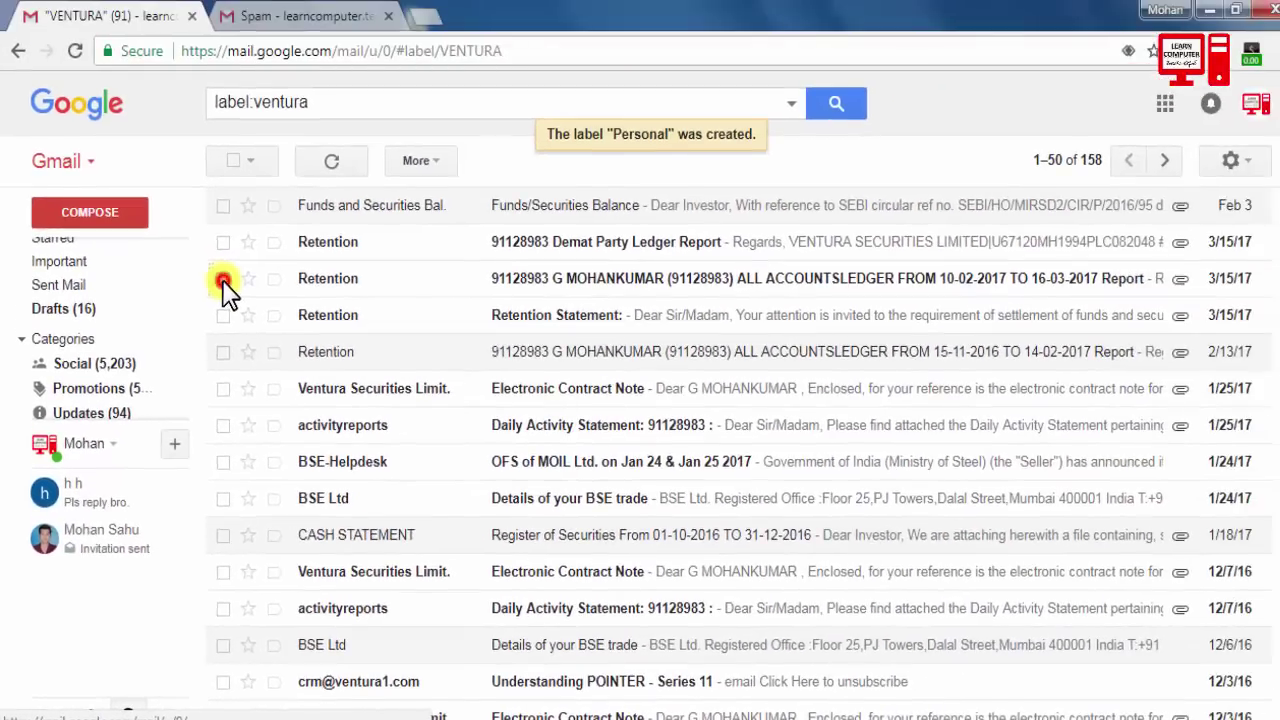
Step: Select the Retention mail with the 10-02-2017 to 16-03-2017 ledger report and check the labels it can be moved to
click(301, 125)
click(580, 162)
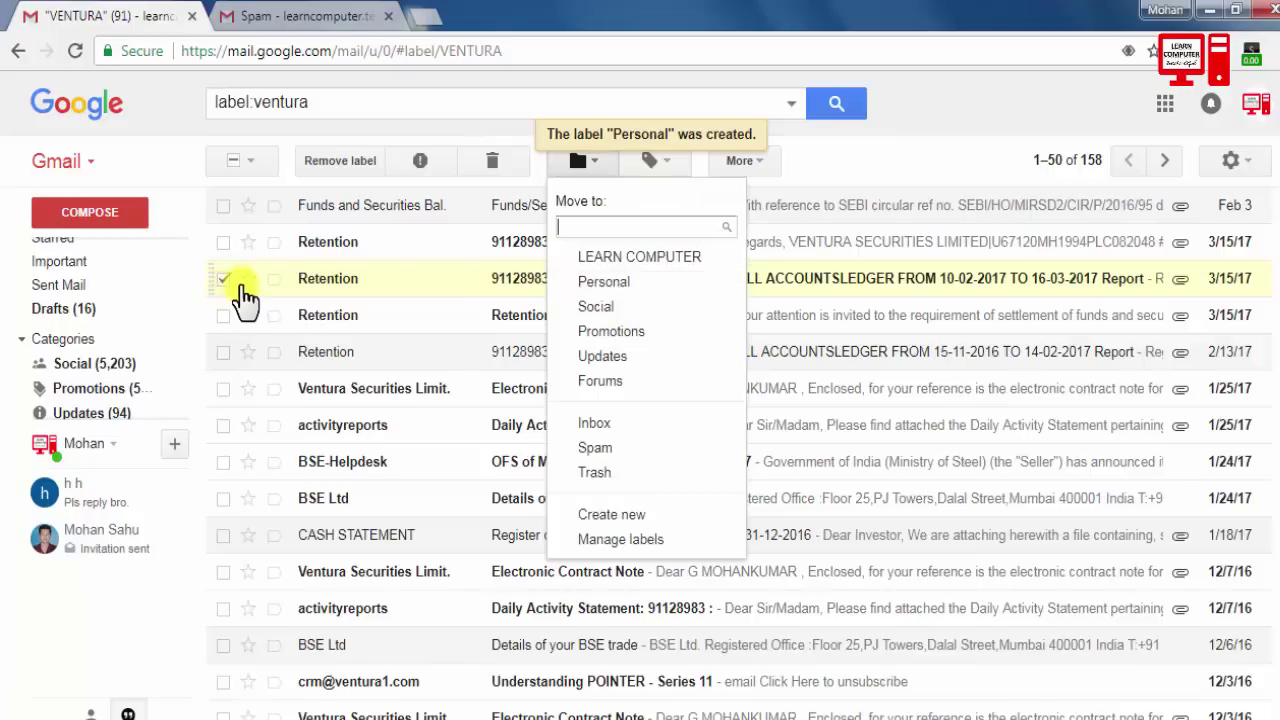
mouse_move(328, 295)
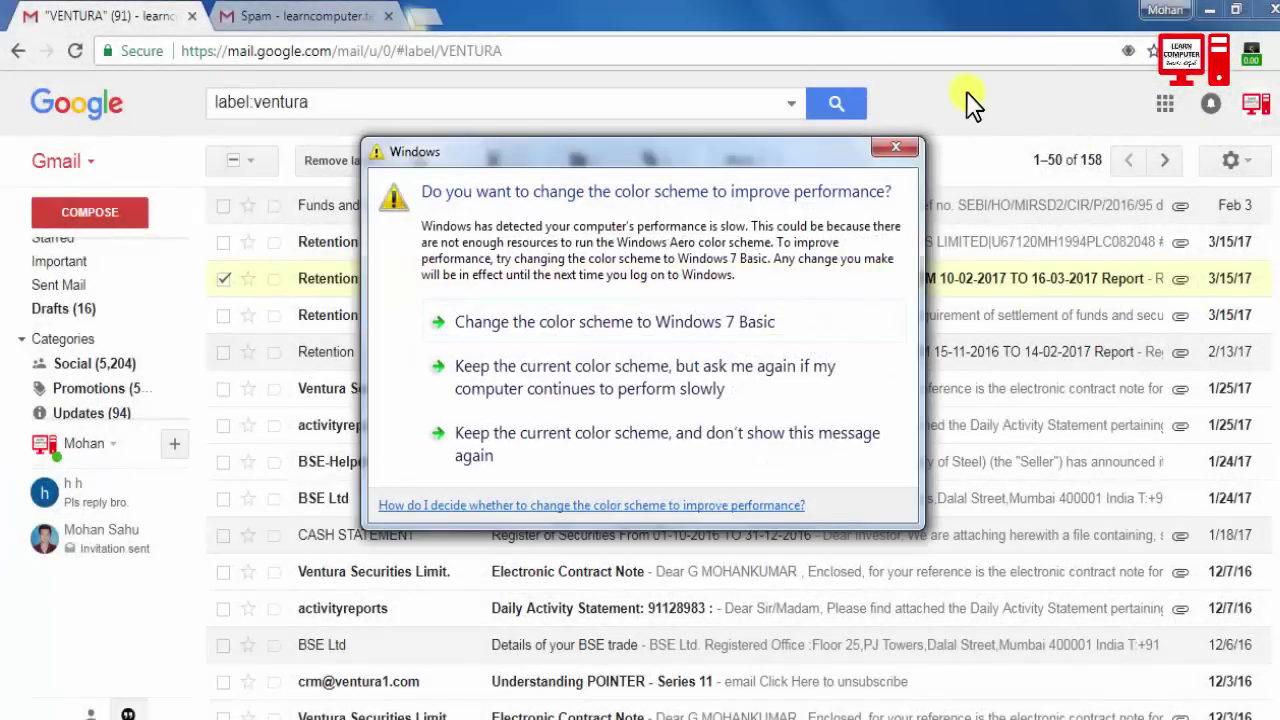
click(1011, 114)
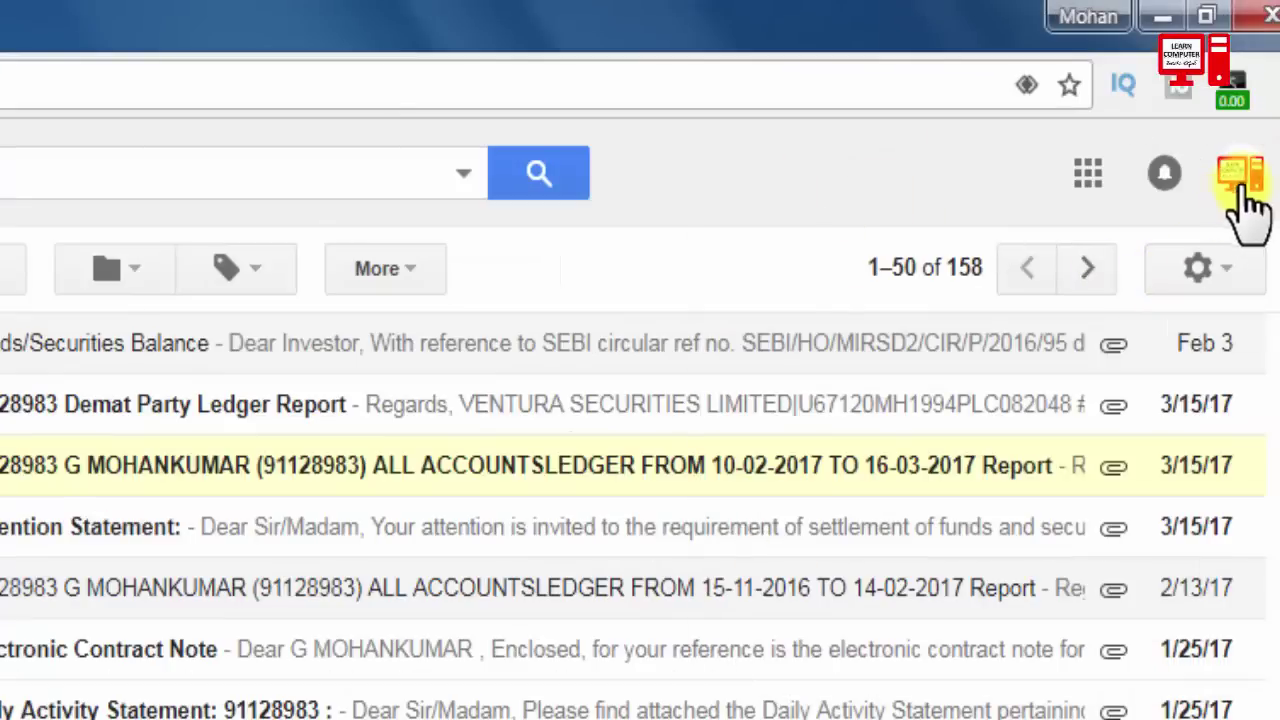
click(1200, 280)
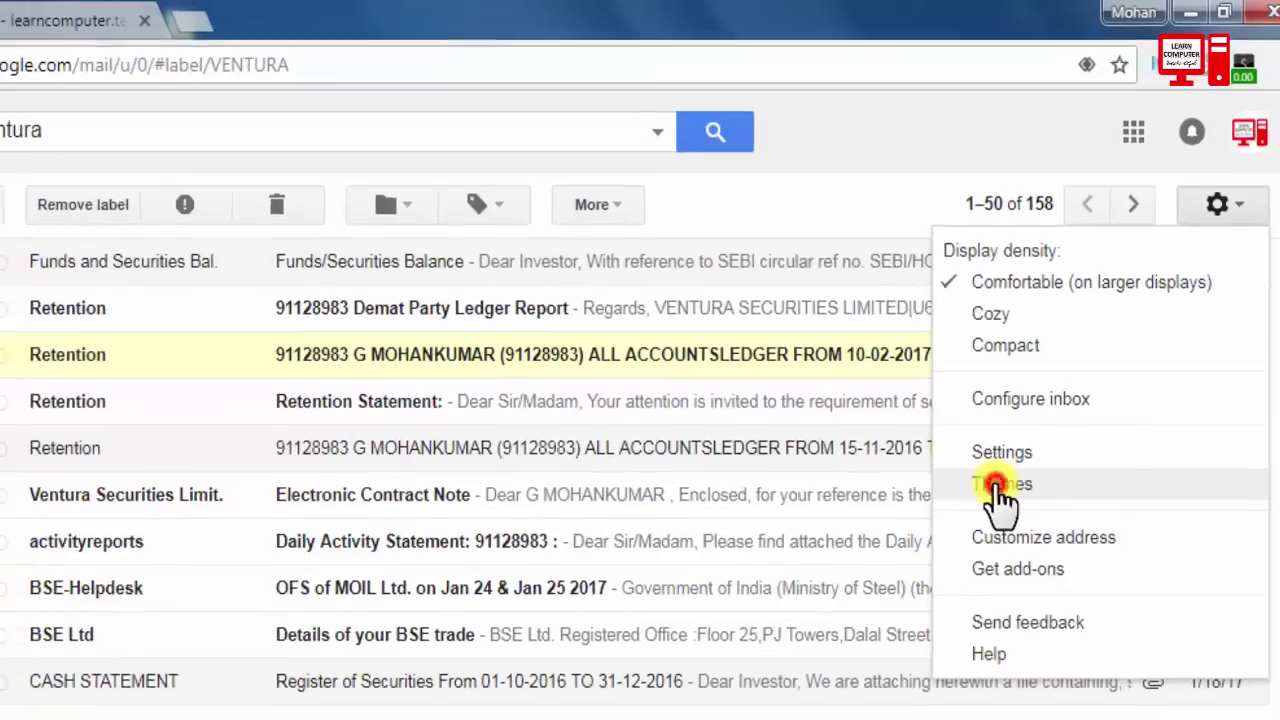
click(990, 505)
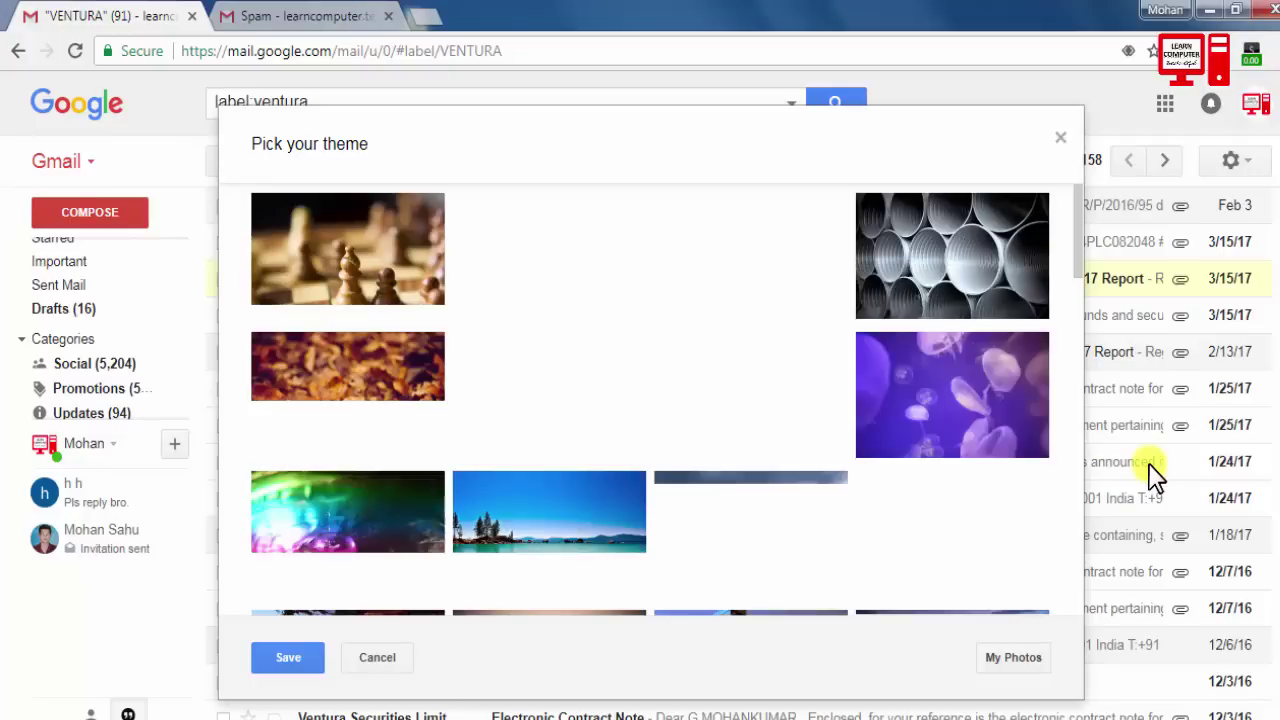
click(1060, 138)
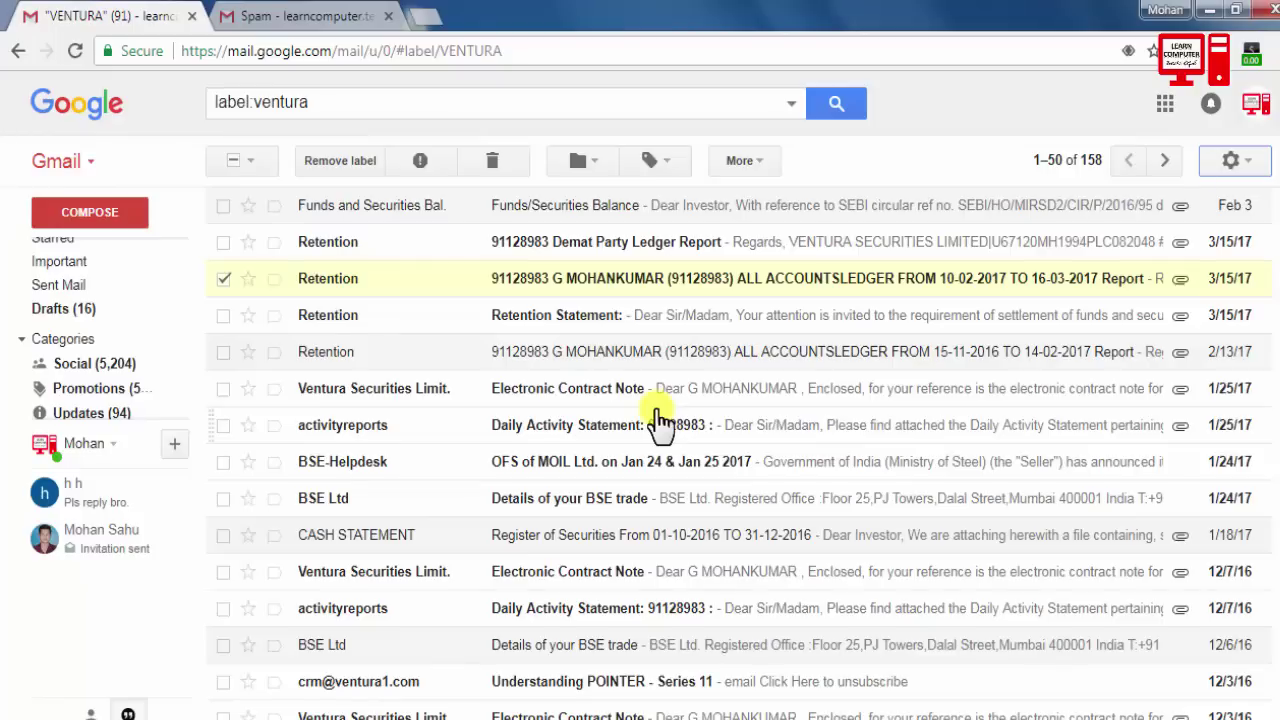
Step: Browse the mailbox themes, preview the yellow colour theme, and save Lavender as the theme
click(1228, 162)
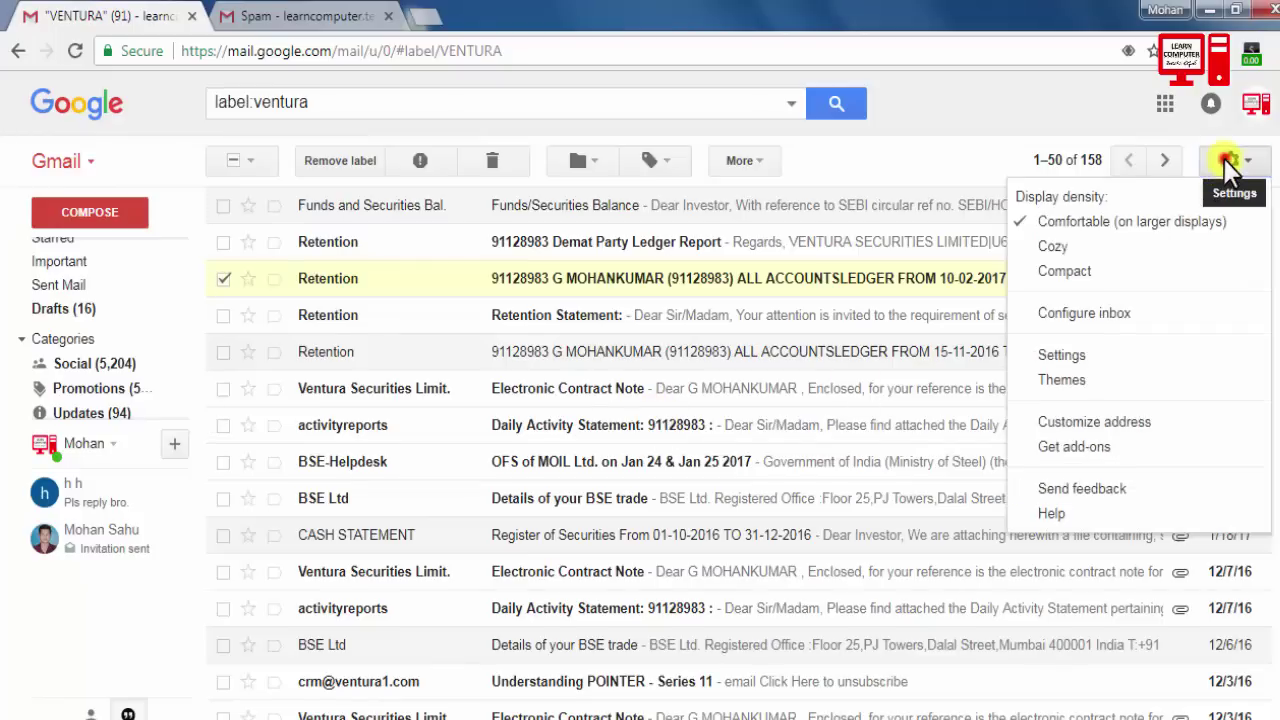
click(1068, 392)
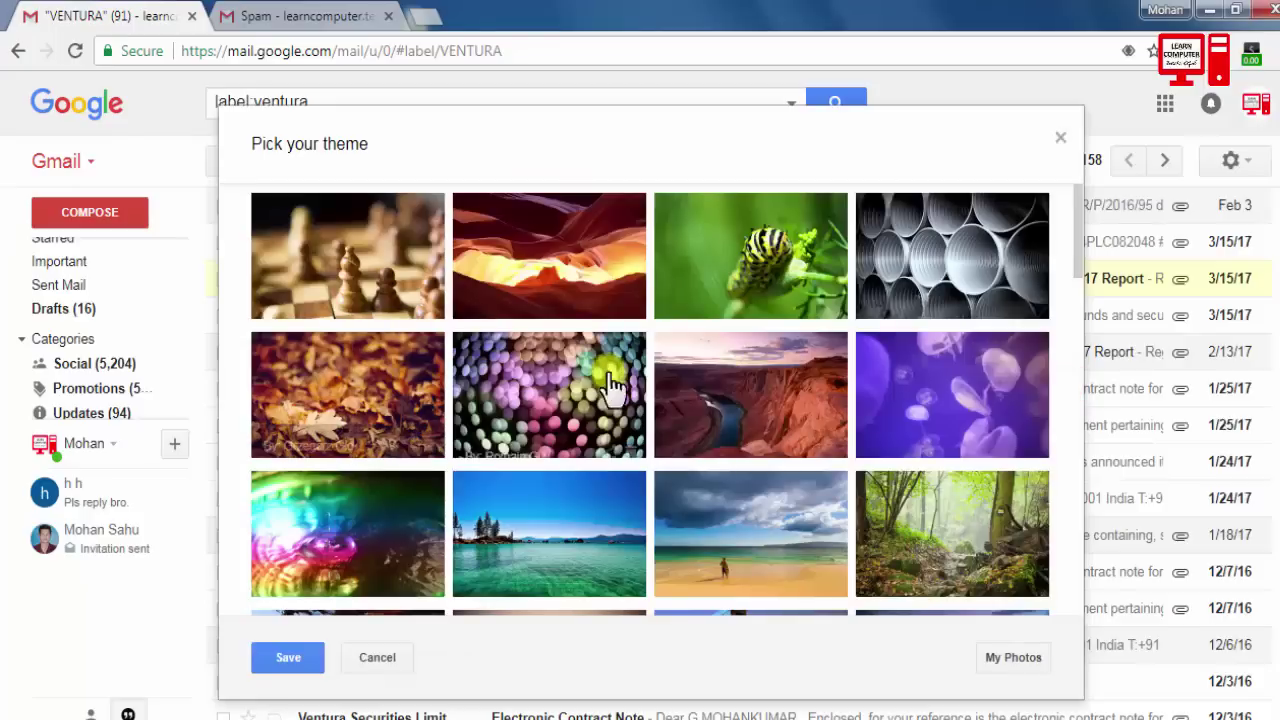
scroll(666, 450, down, 5)
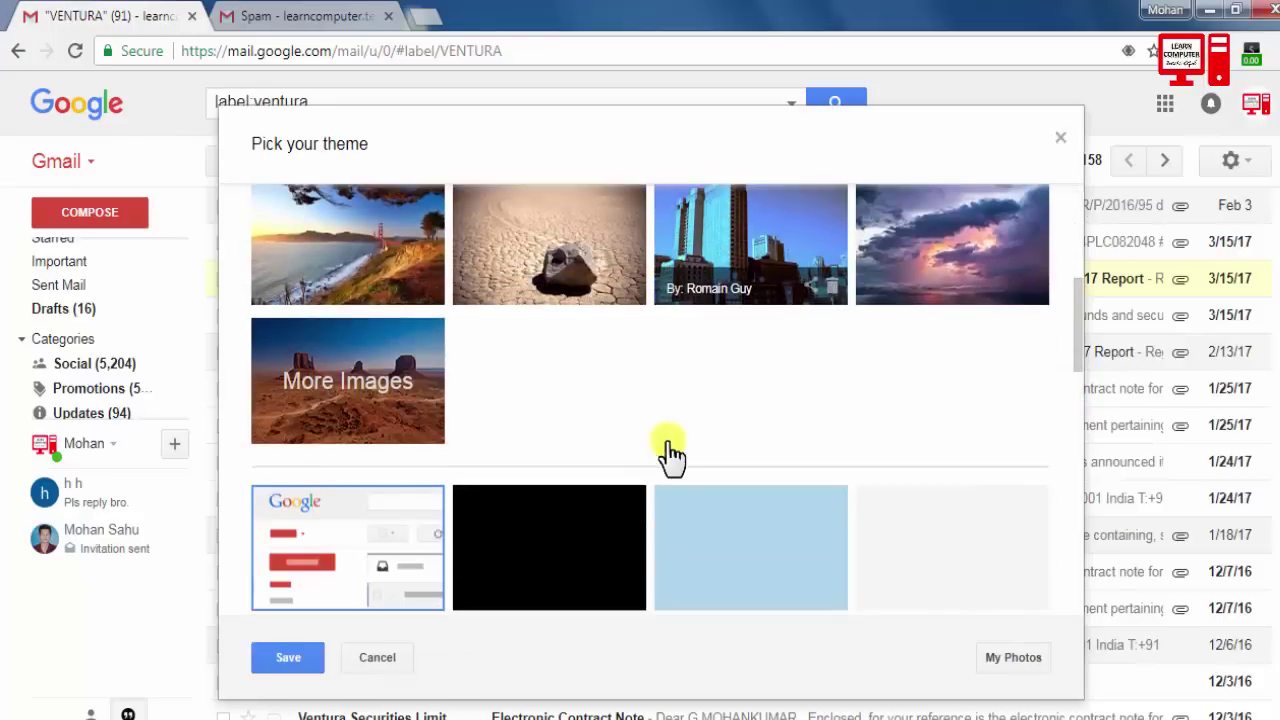
scroll(667, 445, up, 1)
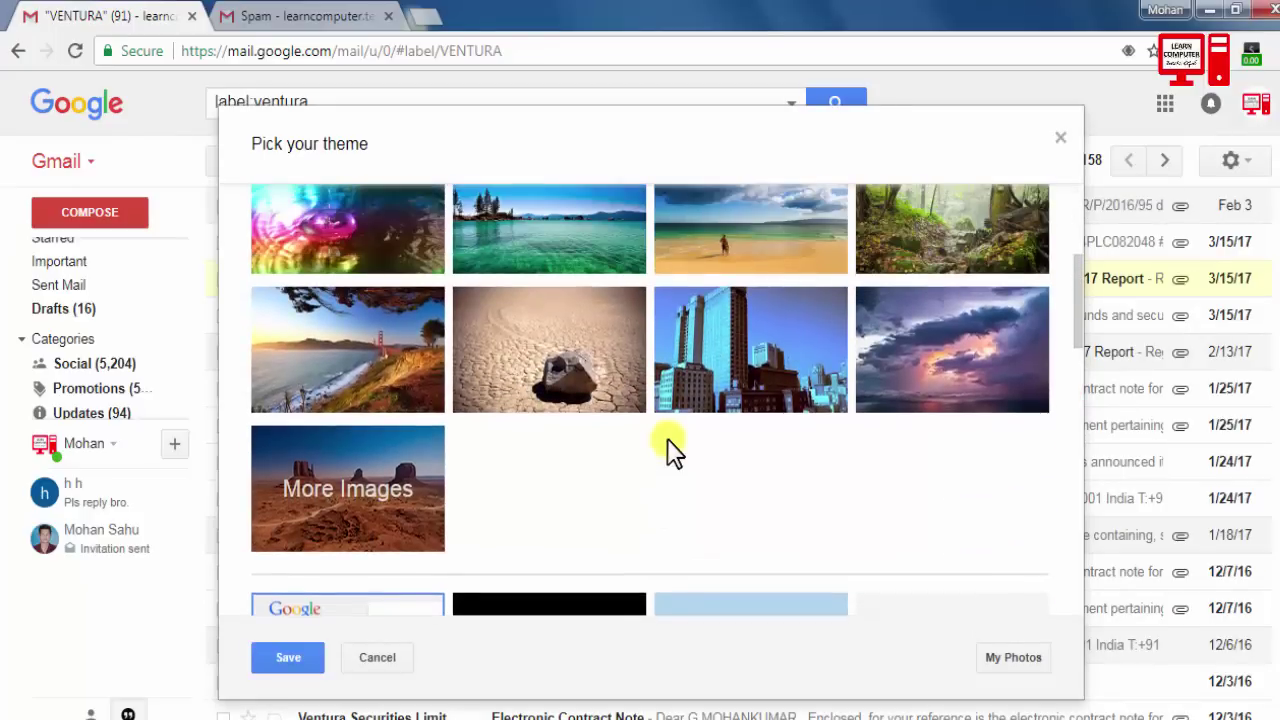
scroll(667, 438, down, 2)
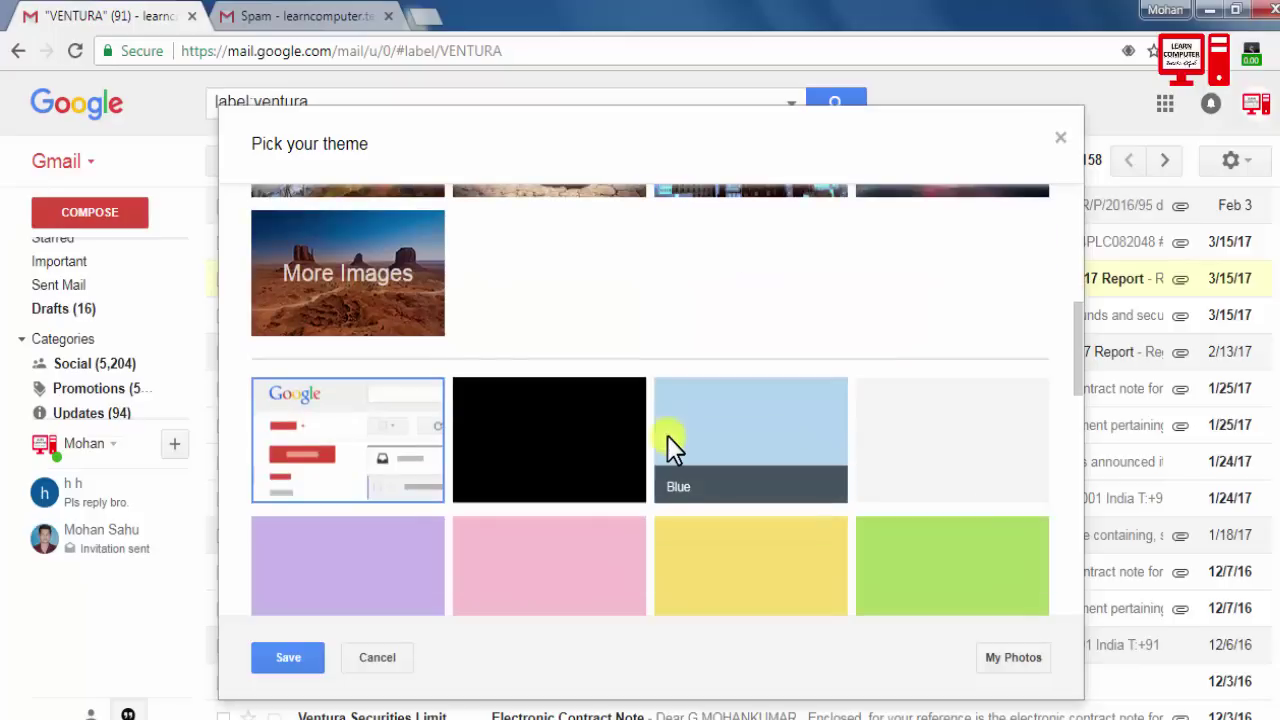
scroll(667, 438, down, 2)
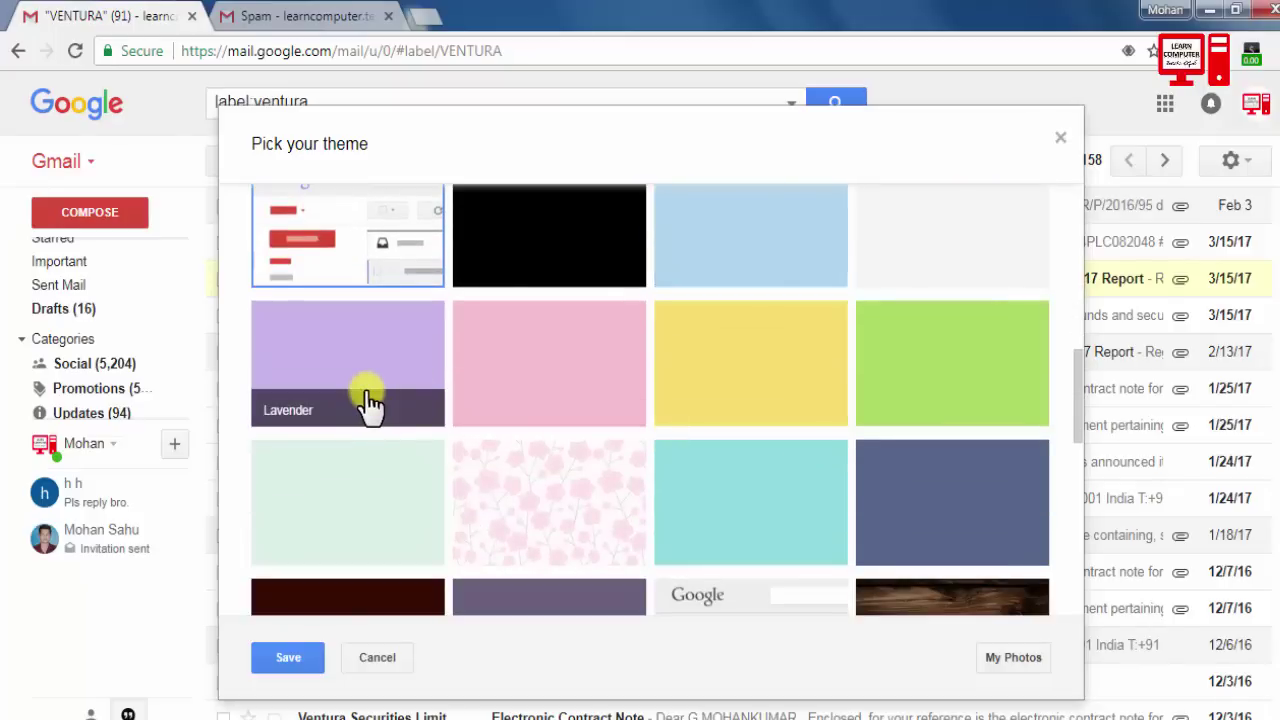
click(753, 378)
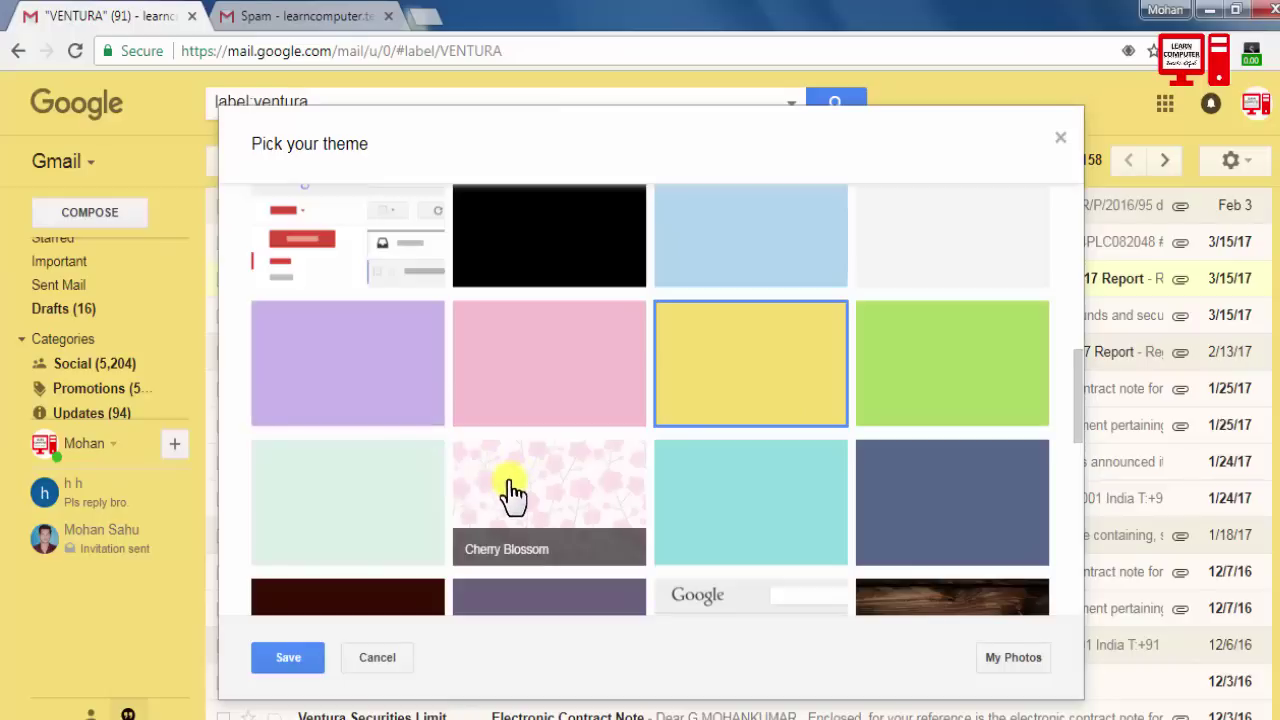
click(440, 388)
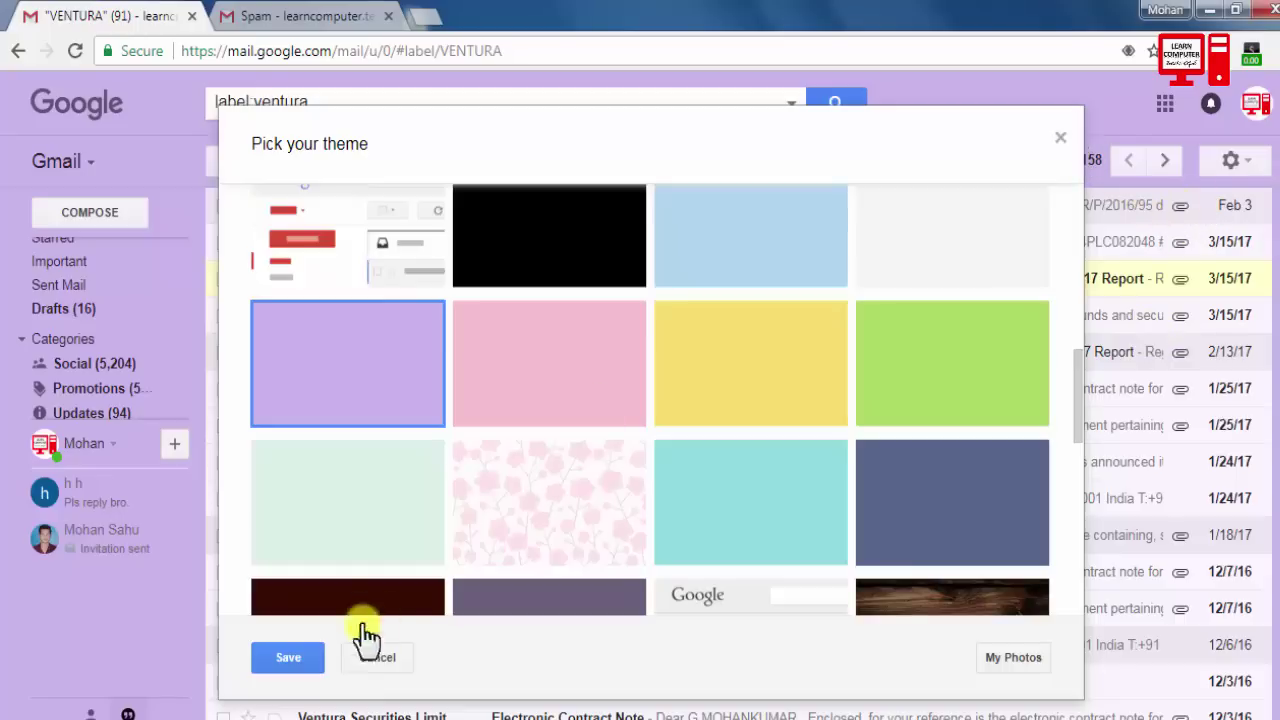
click(288, 660)
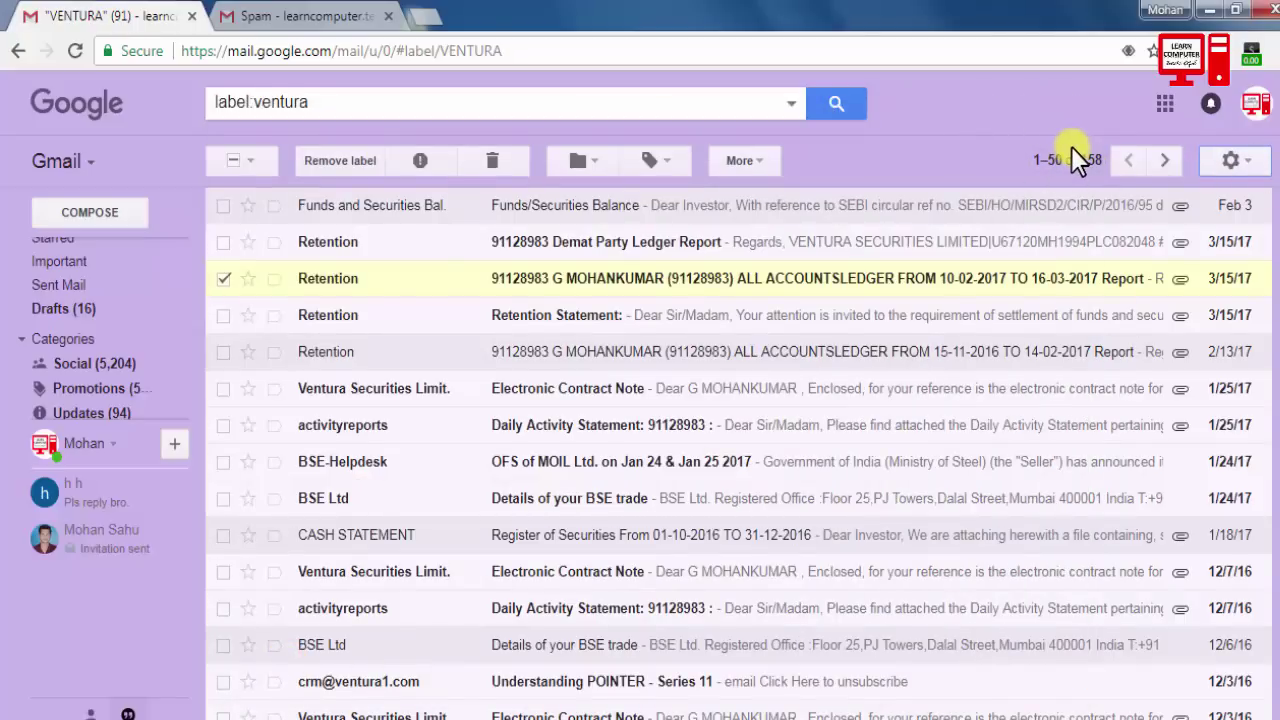
Step: Examine the My photos, Upload a photo and Paste a URL sources for a custom theme background
click(1240, 165)
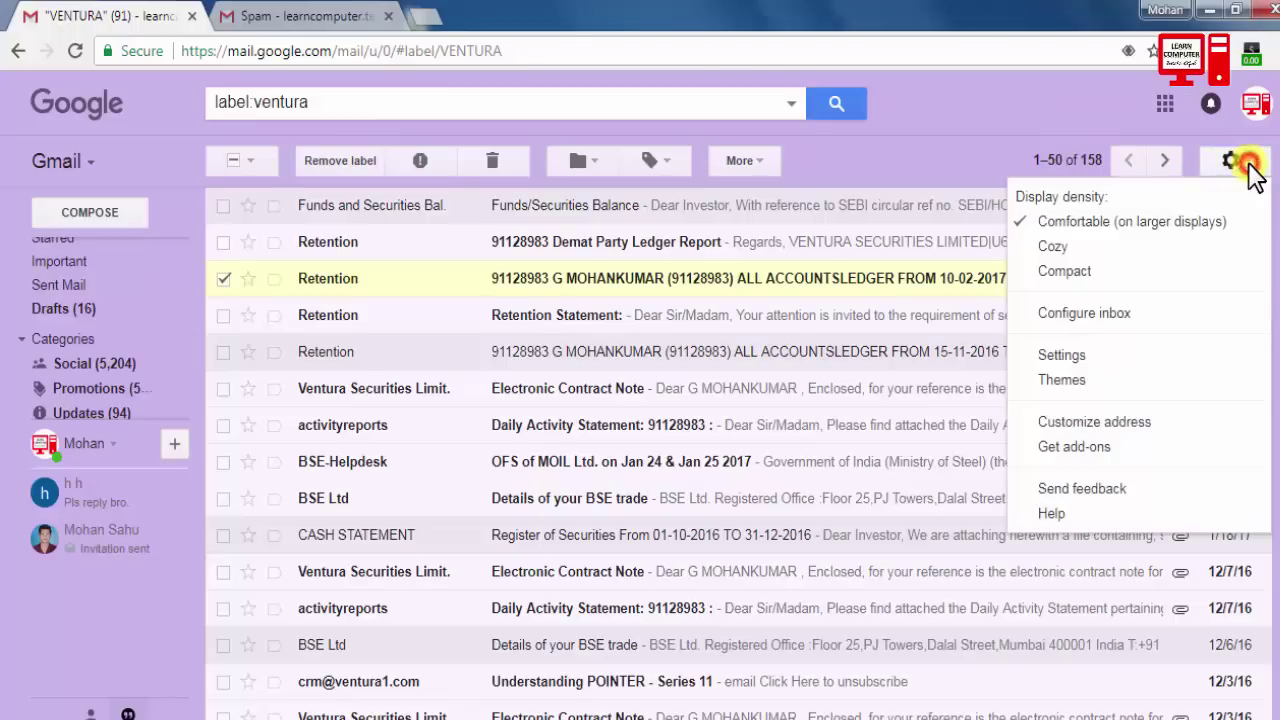
click(1060, 382)
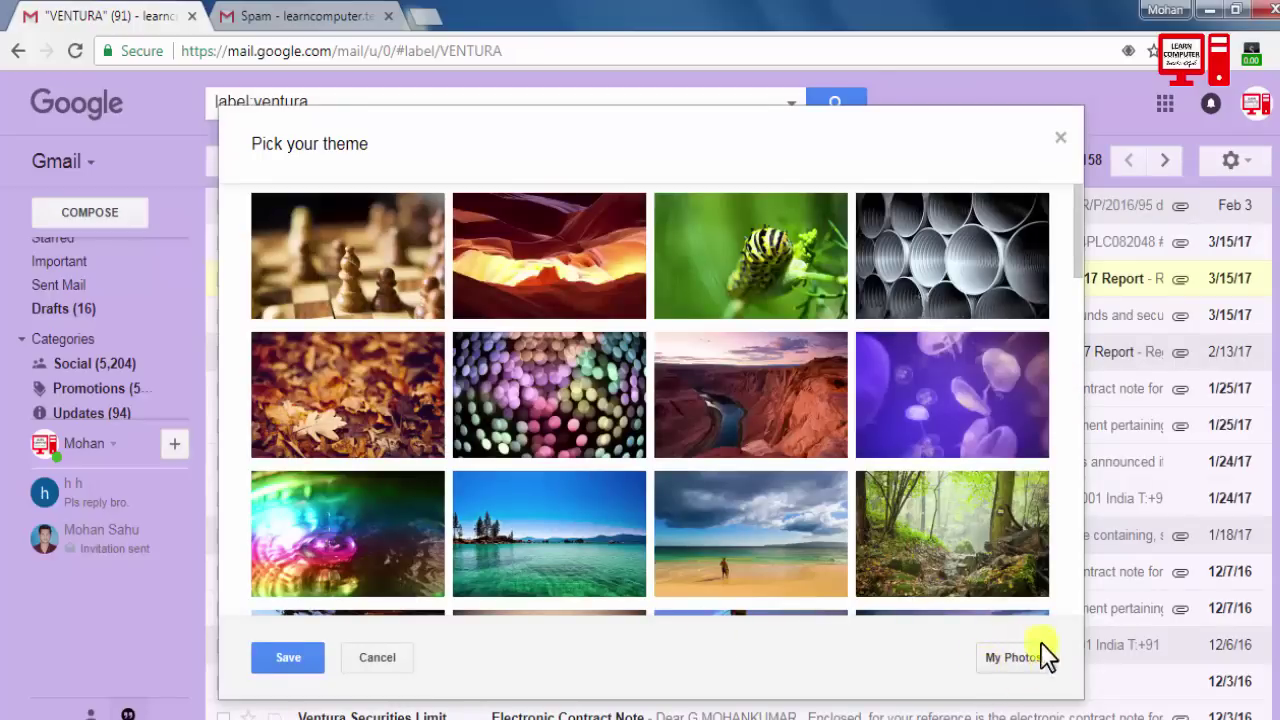
click(1014, 660)
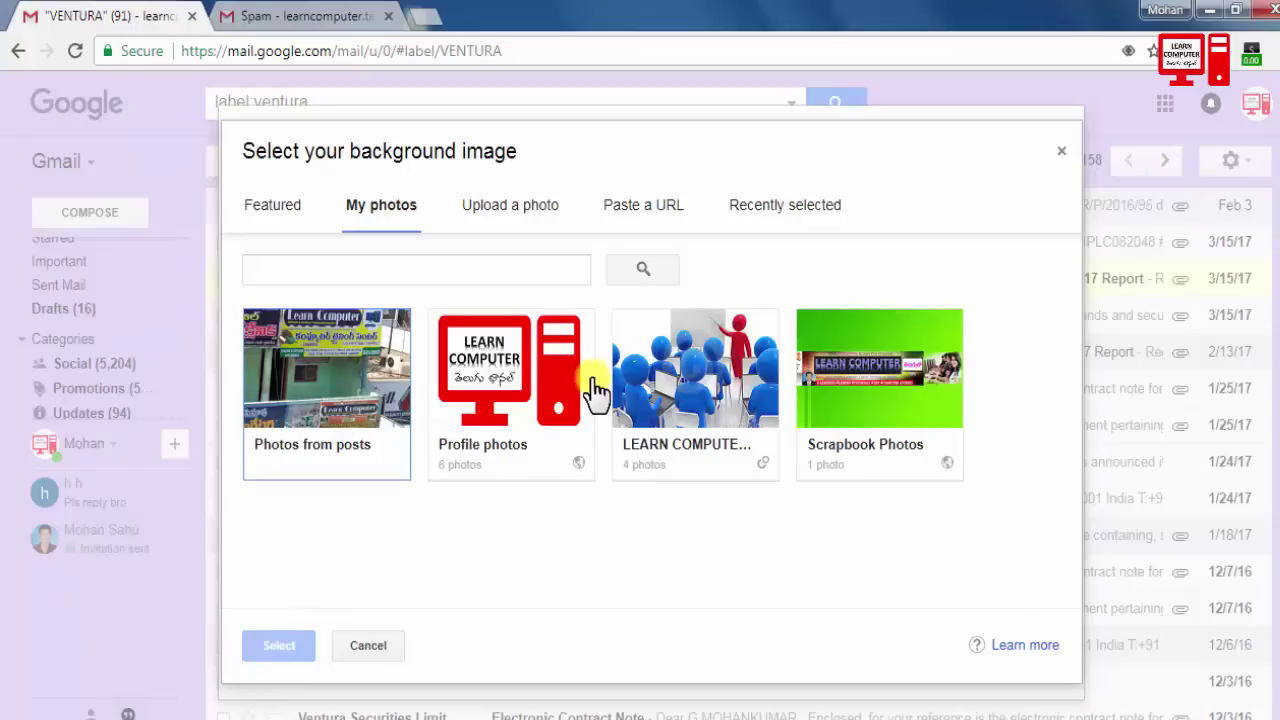
click(507, 212)
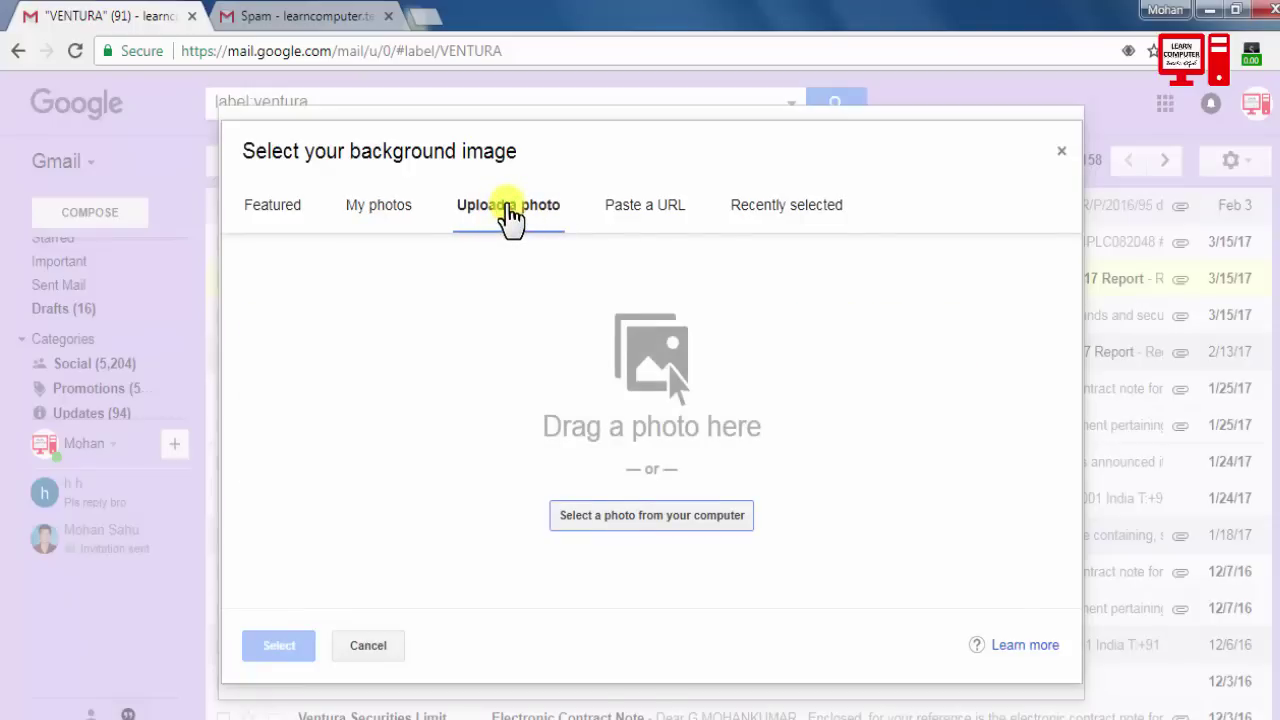
click(678, 215)
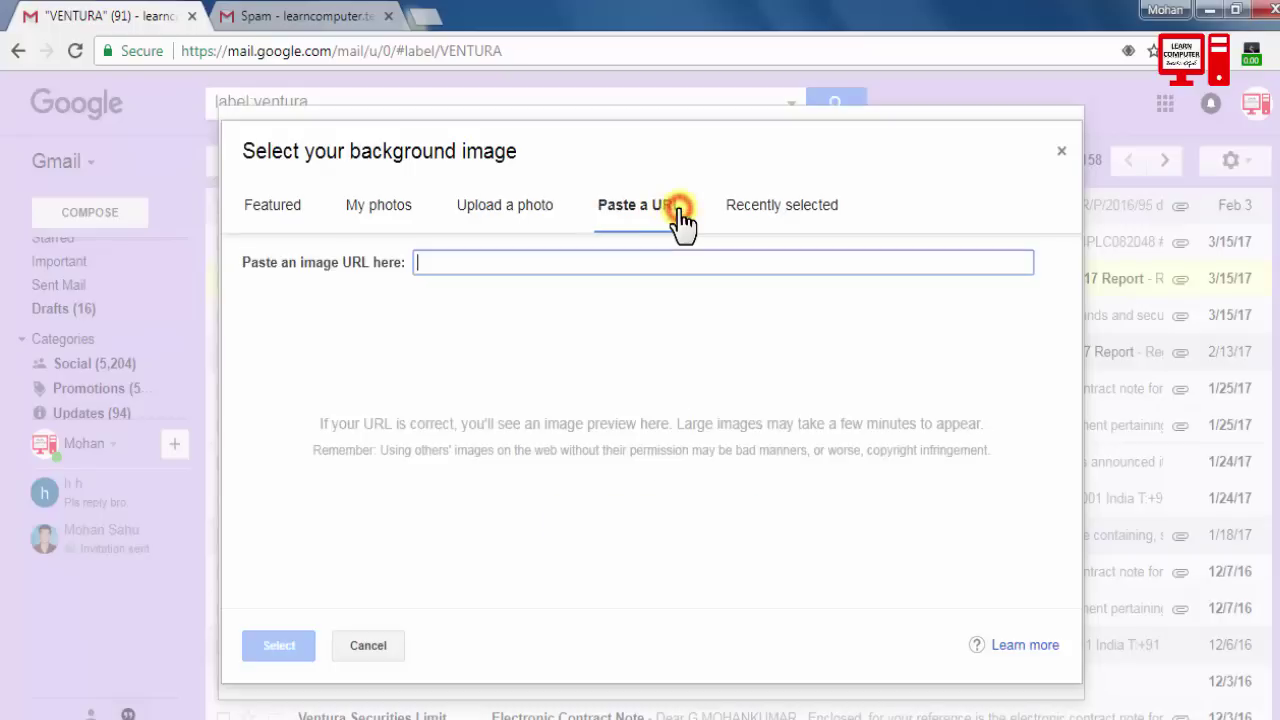
click(418, 265)
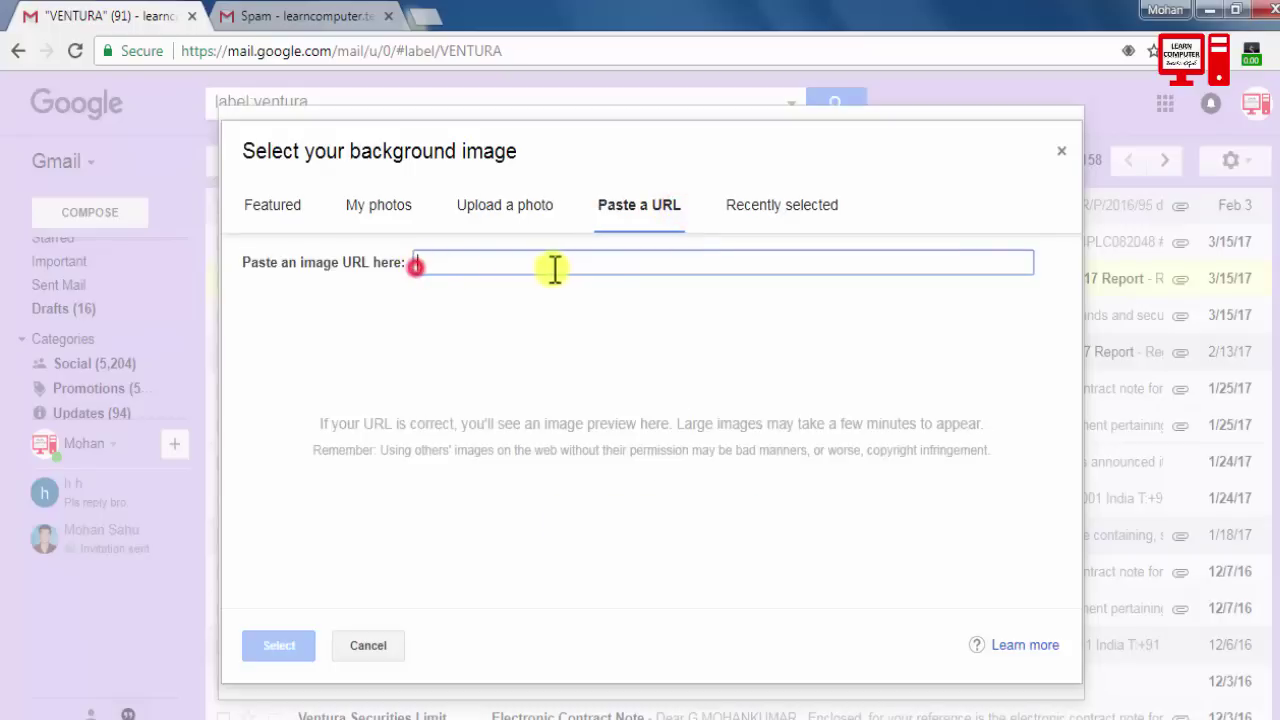
Step: Upload the image Internet Tutorial 01 from the Internet Tutorial folder as a custom theme background
click(496, 215)
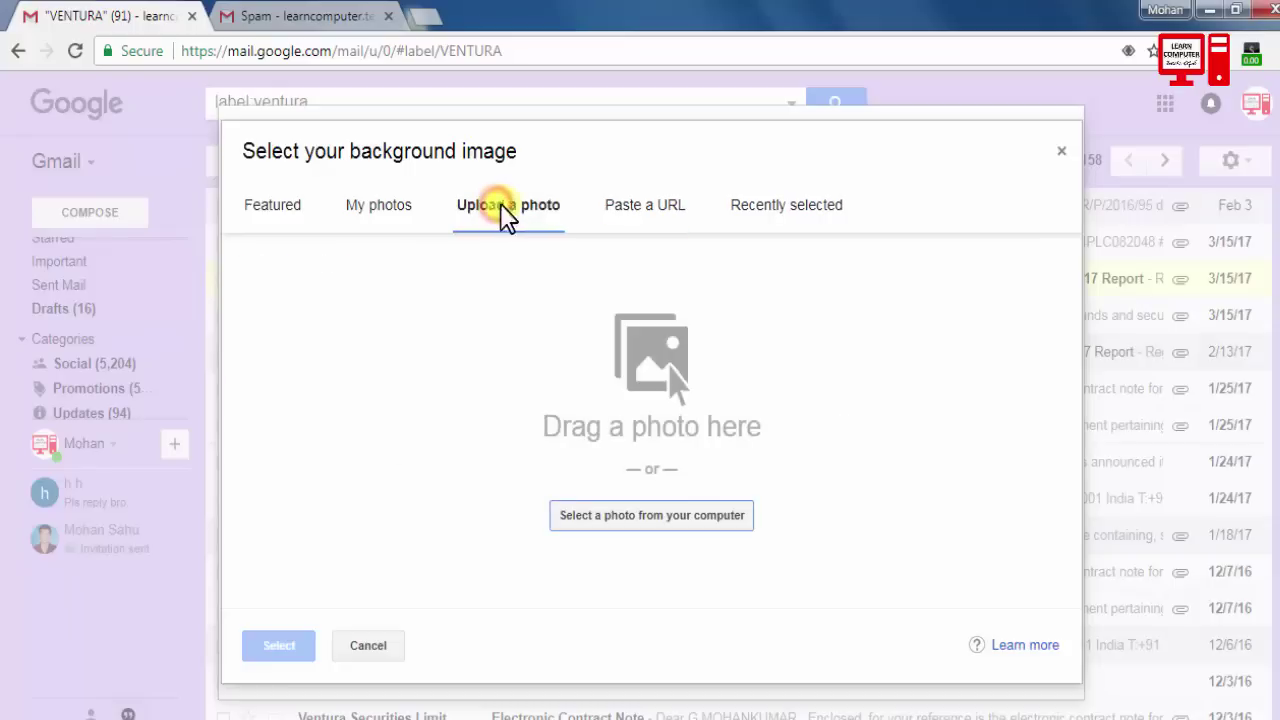
click(610, 519)
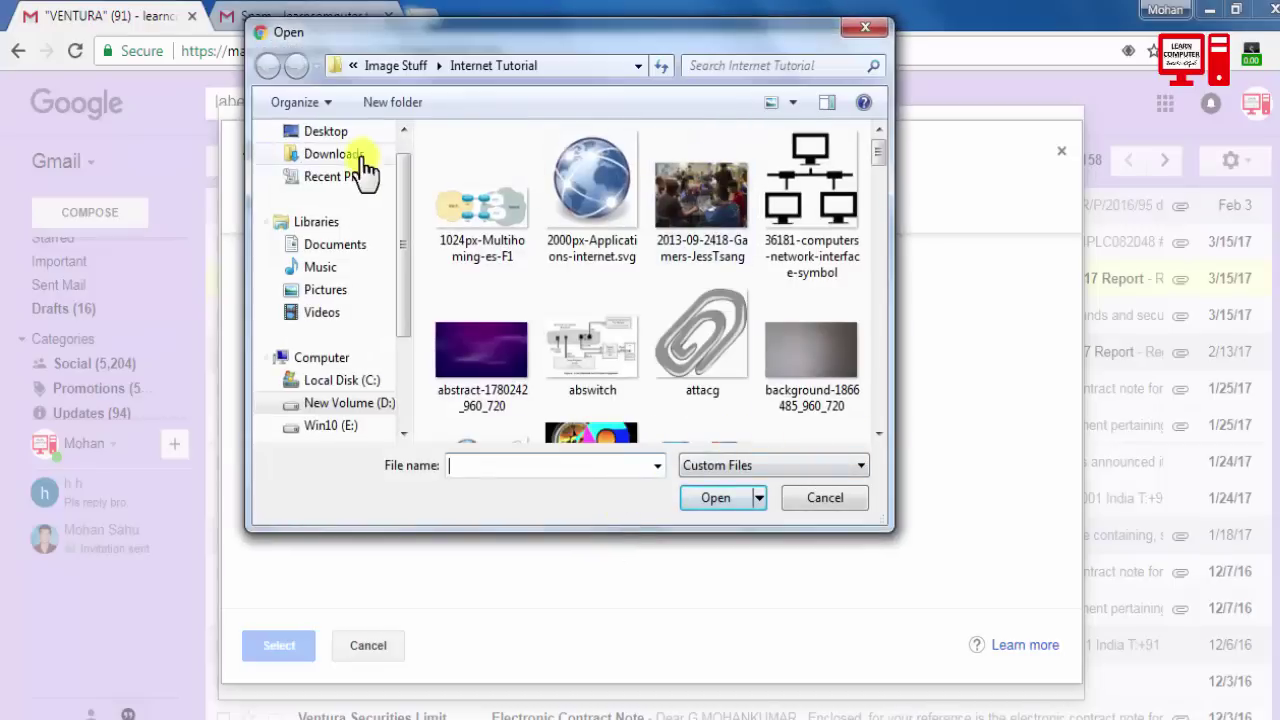
drag(405, 255, 417, 163)
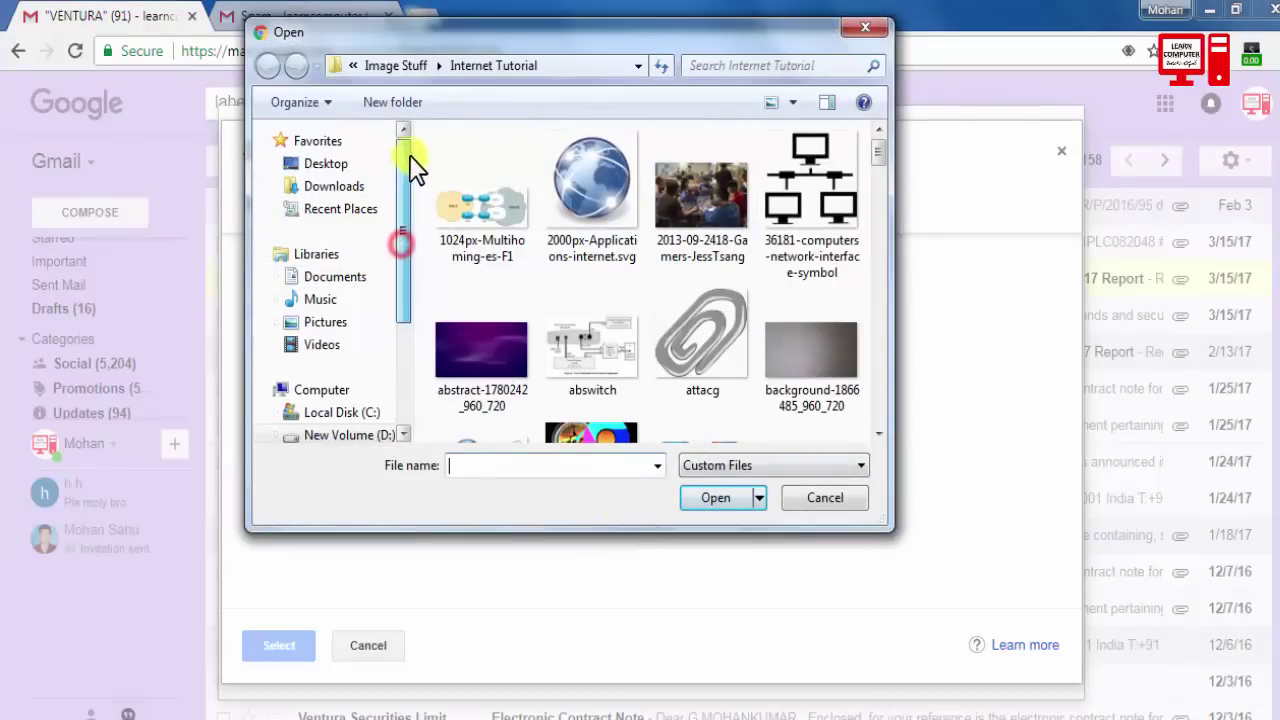
drag(882, 152, 881, 256)
drag(881, 274, 881, 290)
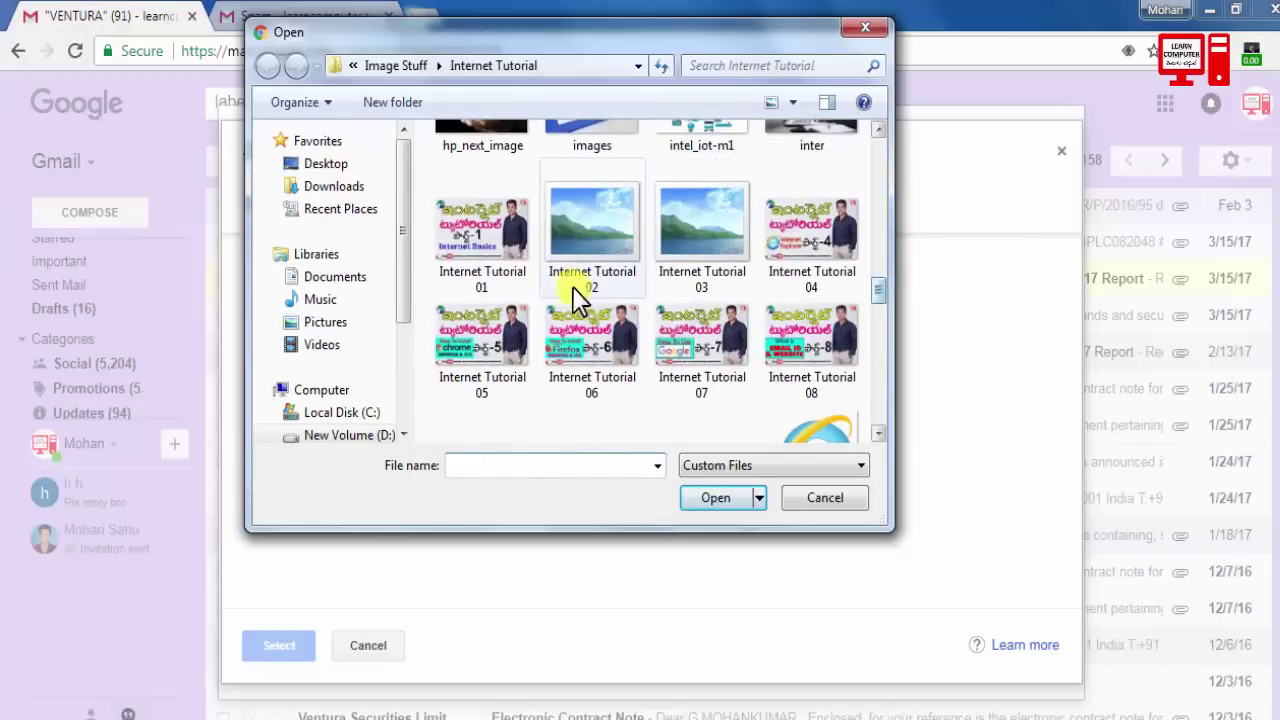
click(481, 250)
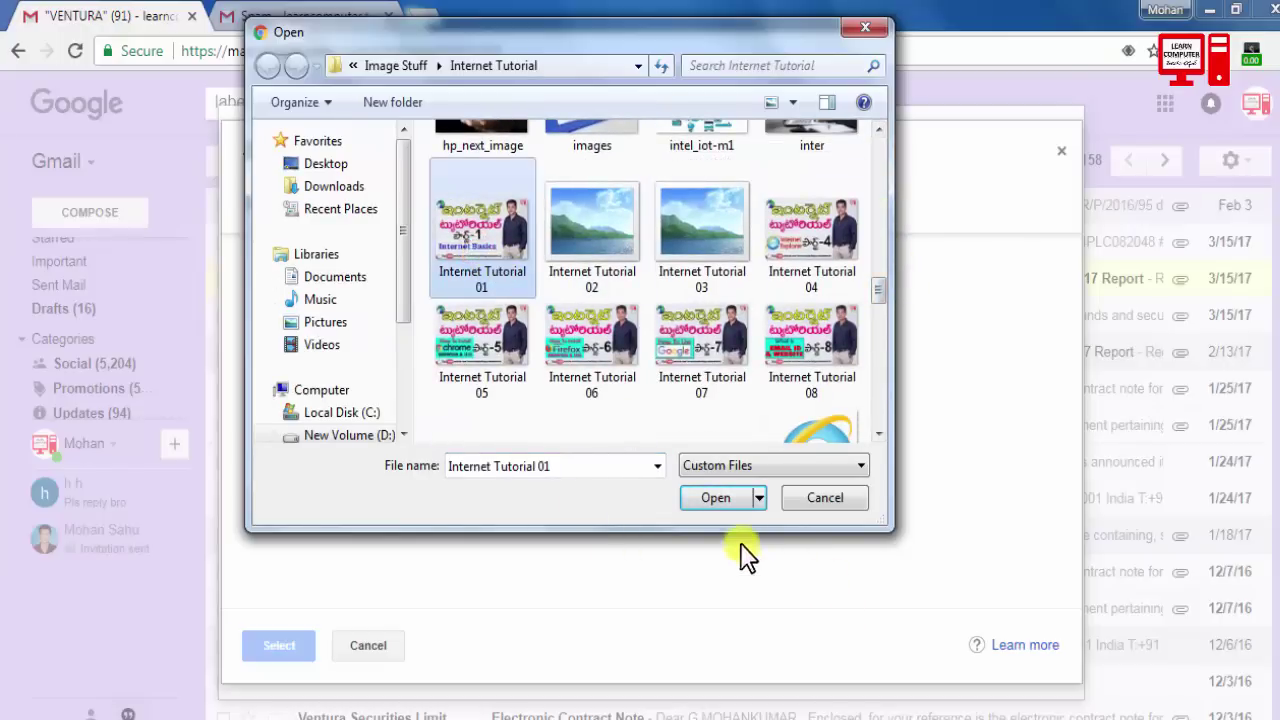
click(722, 505)
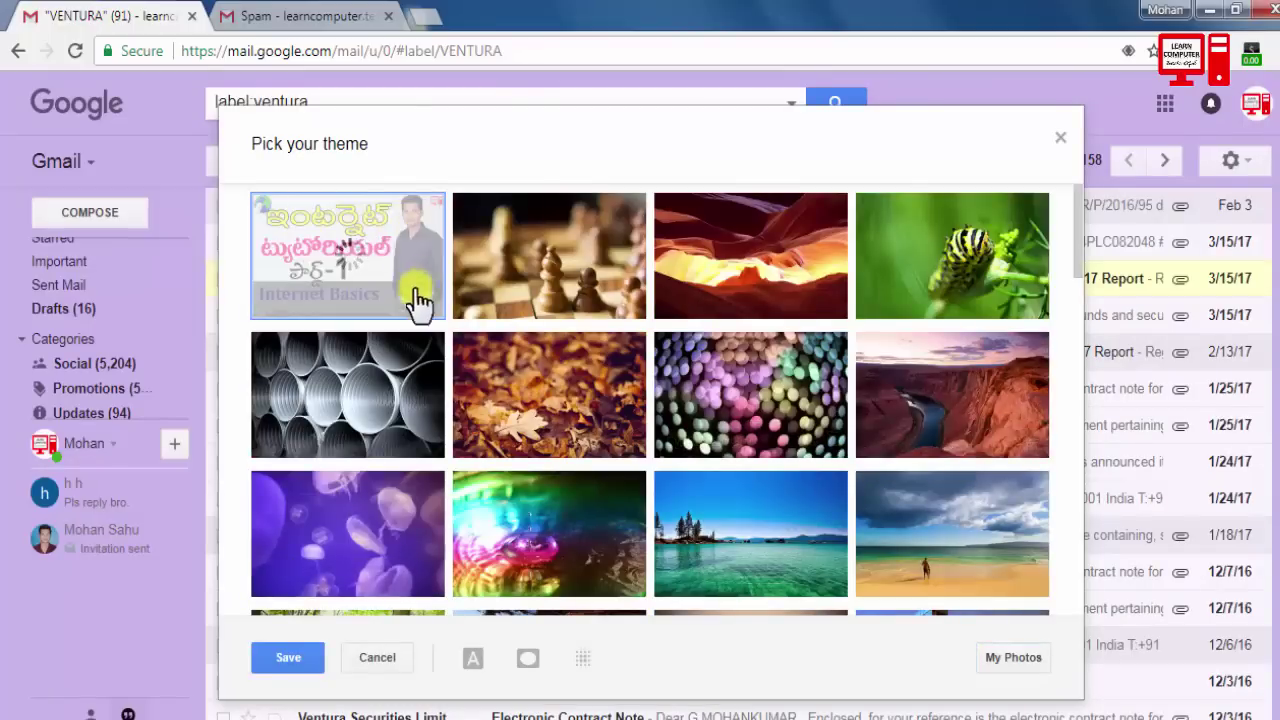
Step: Save the uploaded Internet Tutorial 01 image as the theme and check how it looks behind the mail list
click(360, 295)
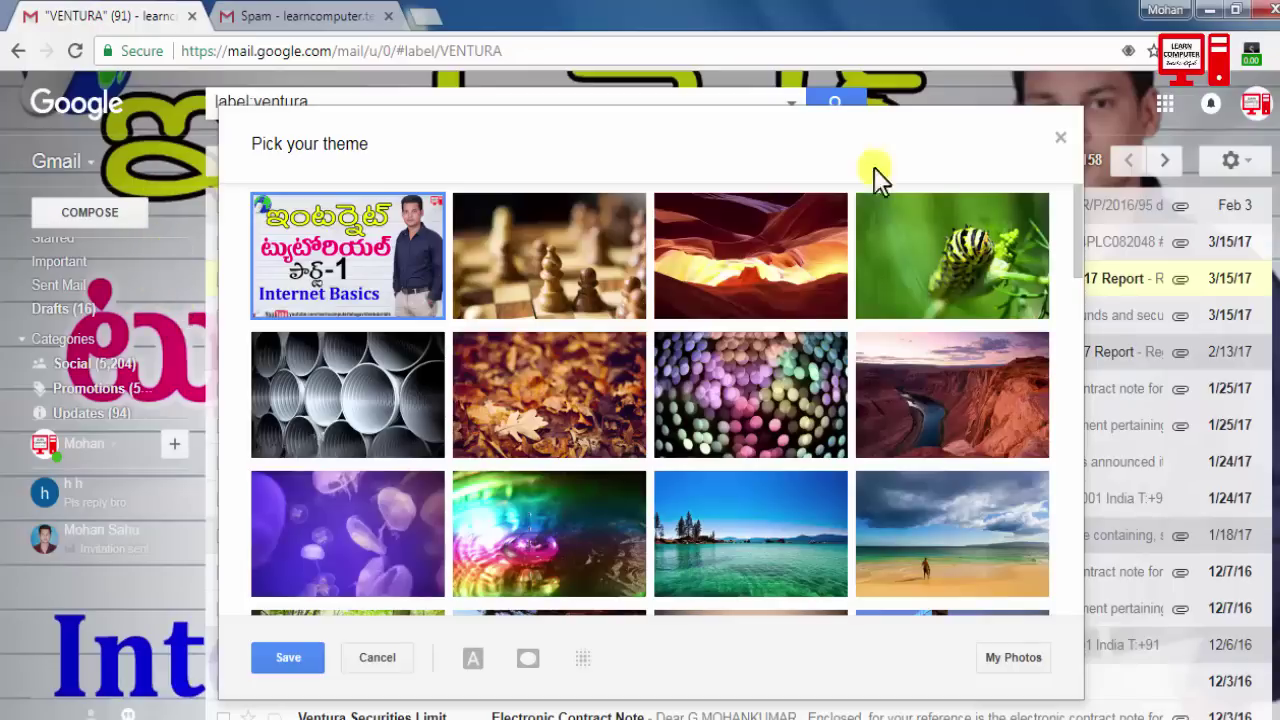
click(290, 660)
scroll(688, 482, down, 7)
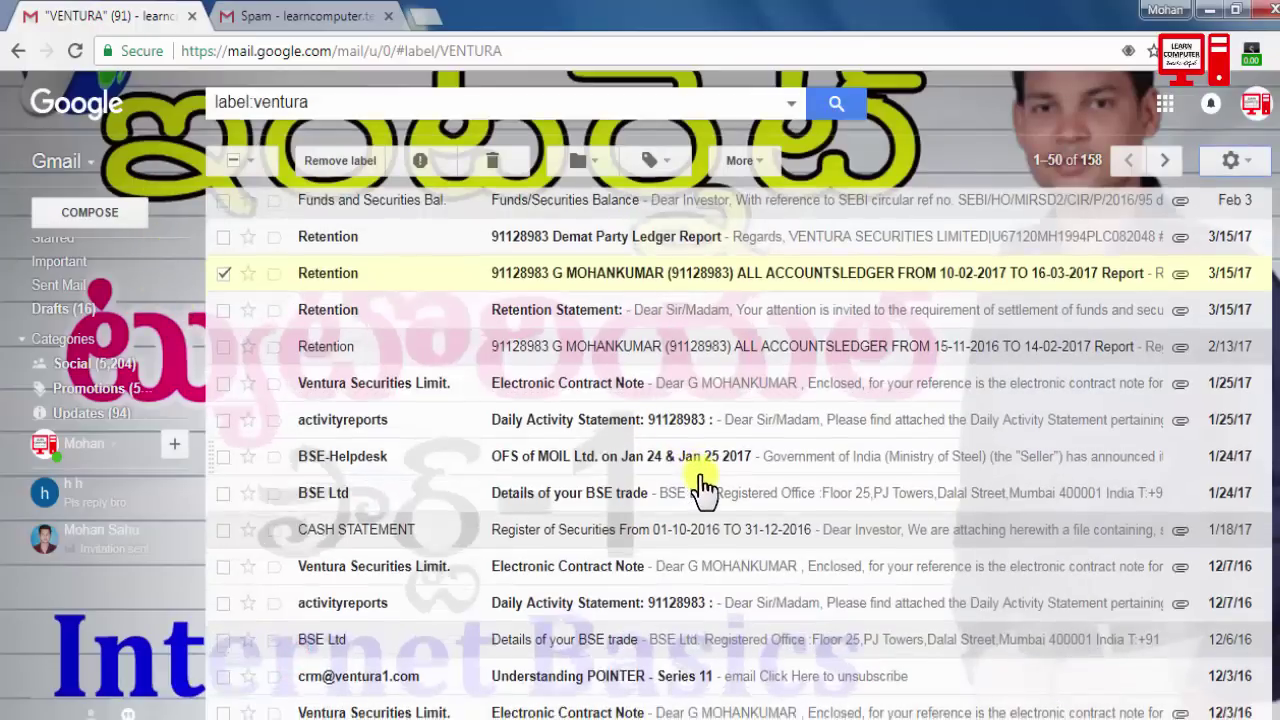
scroll(688, 482, up, 6)
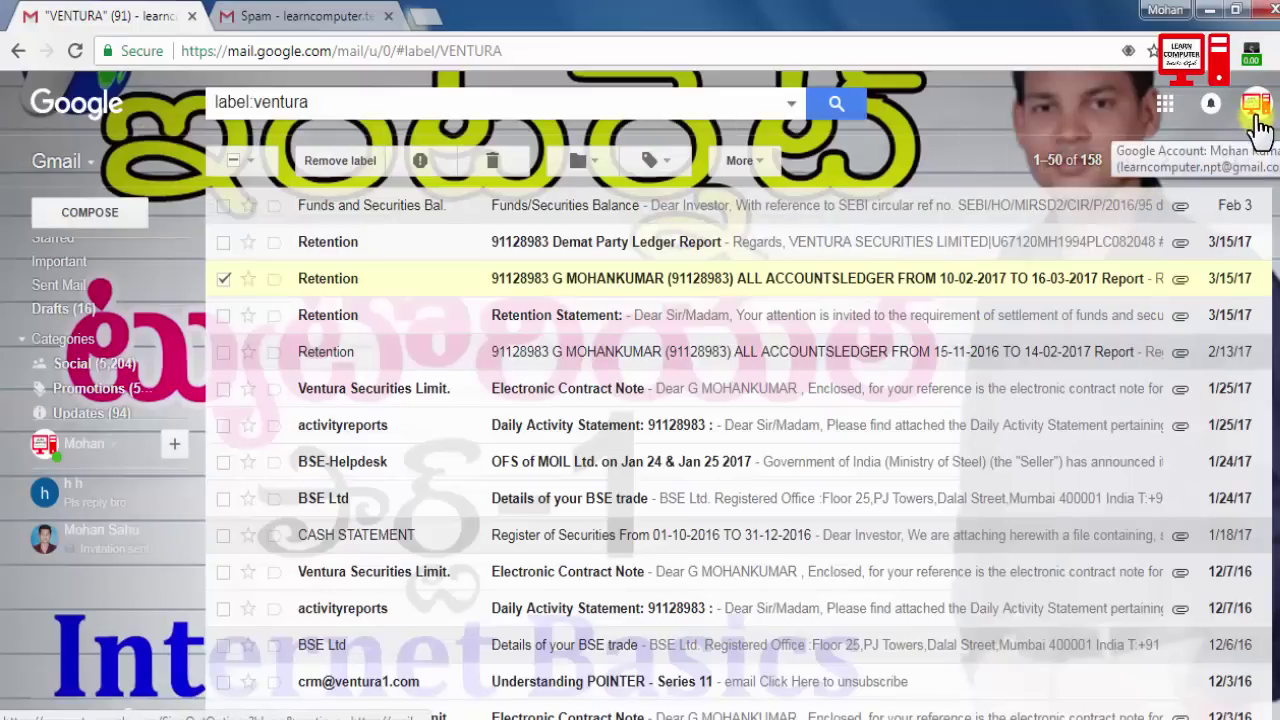
Step: Replace the theme with the beach photo showing a lone person, save it and check the mail list against it
click(1232, 161)
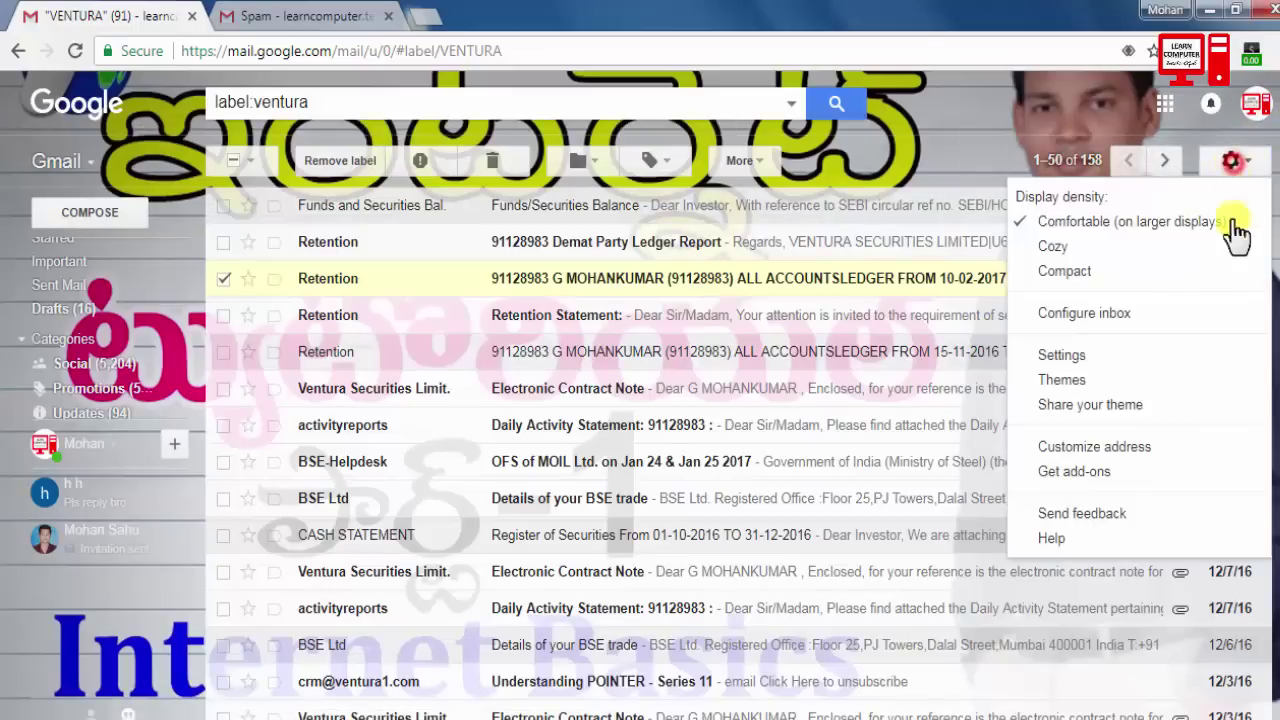
click(1062, 380)
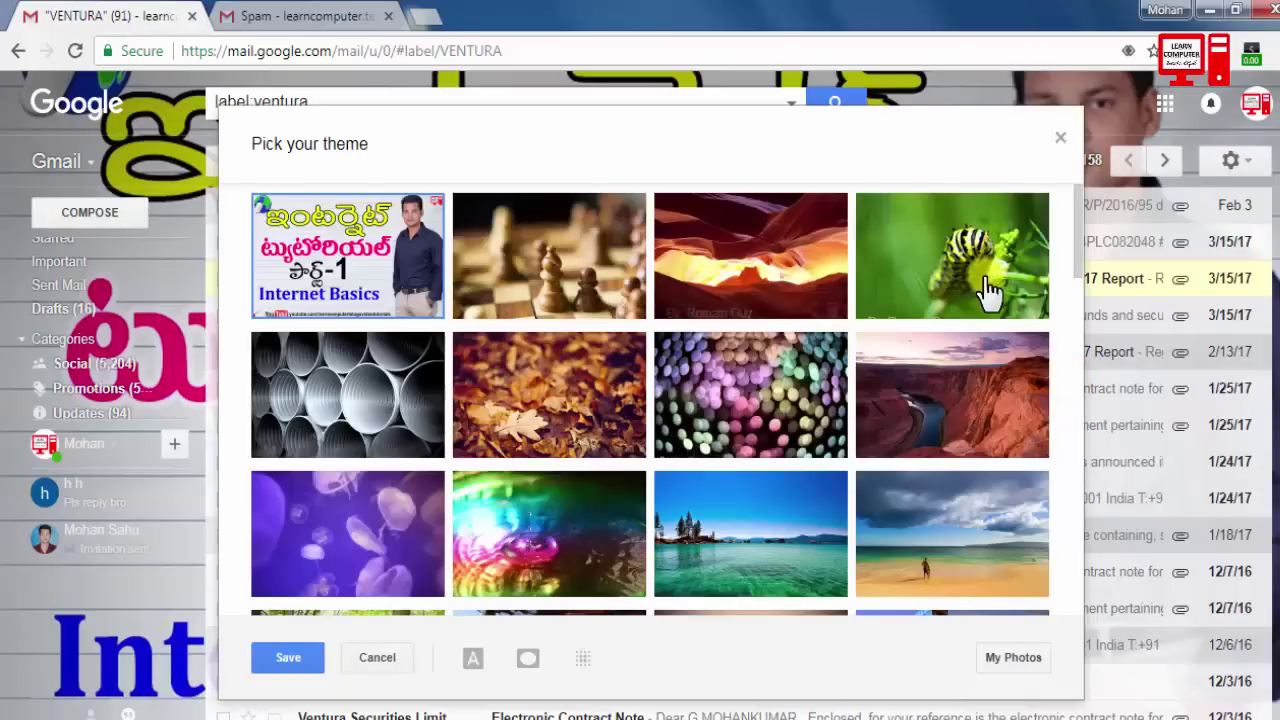
scroll(677, 466, down, 2)
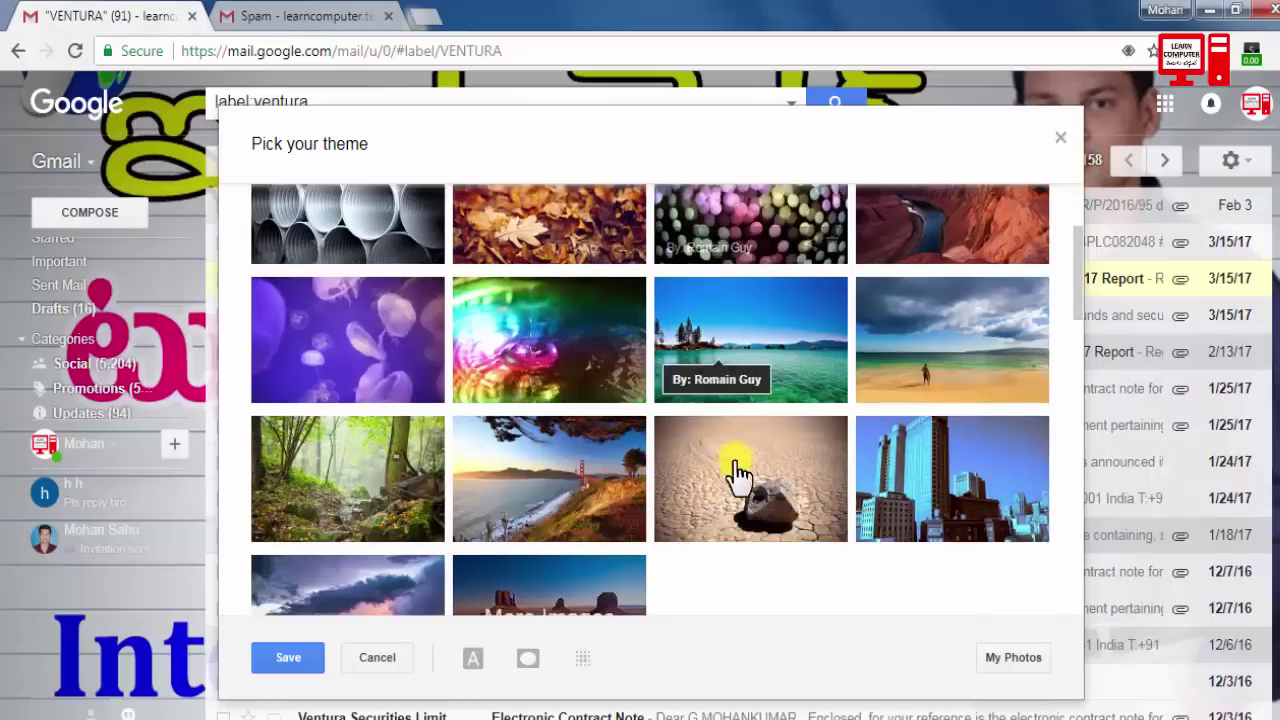
click(971, 343)
click(300, 662)
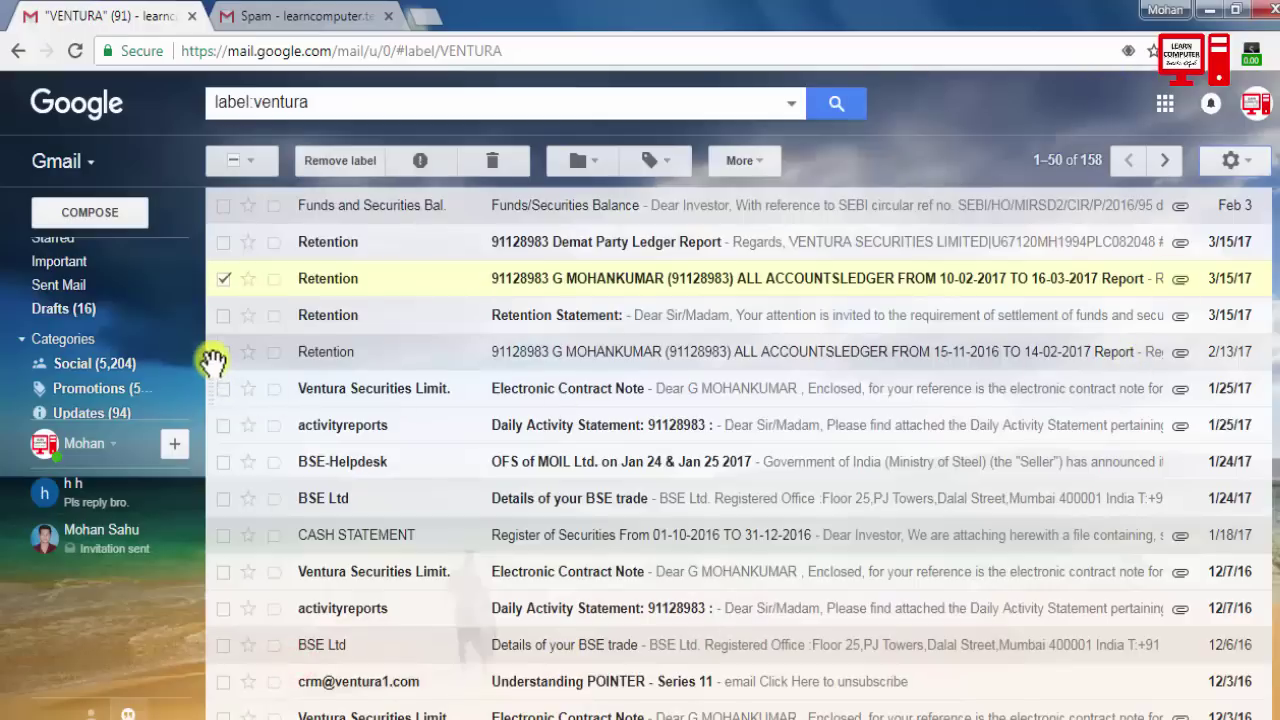
scroll(1071, 380, down, 3)
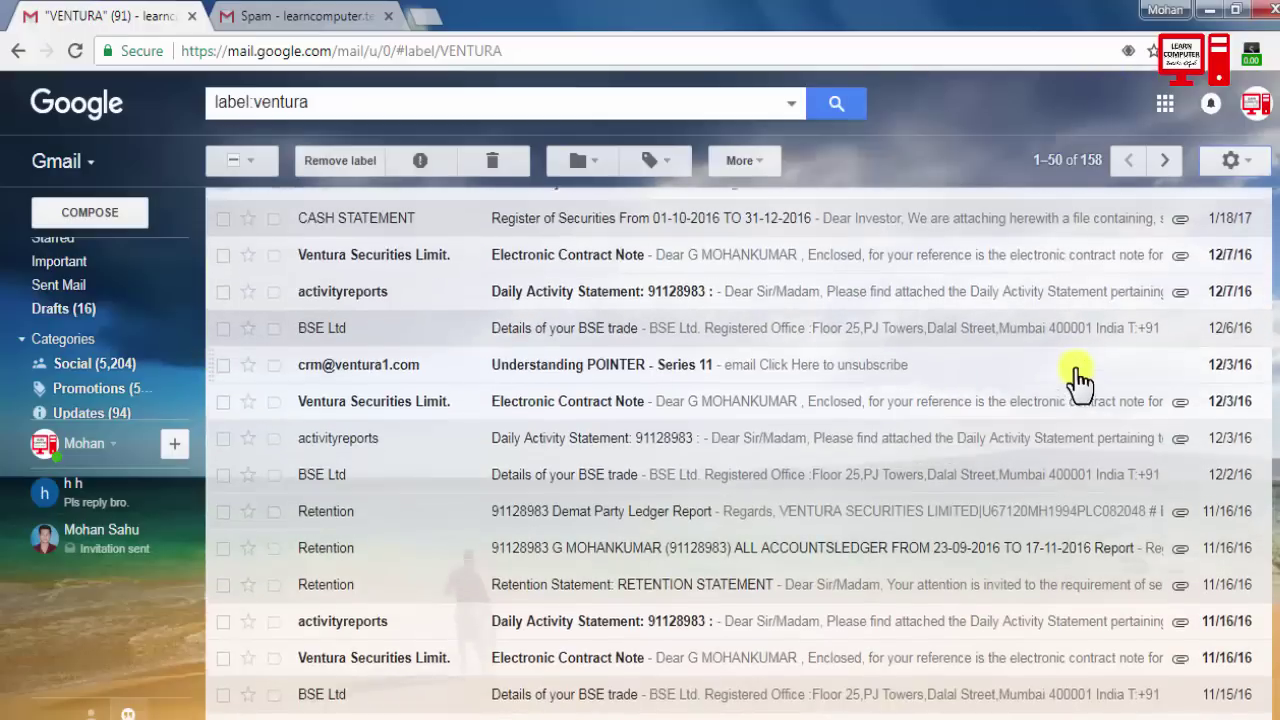
scroll(1080, 372, up, 3)
Step: Open a blank new message and close it without entering anything
key(c)
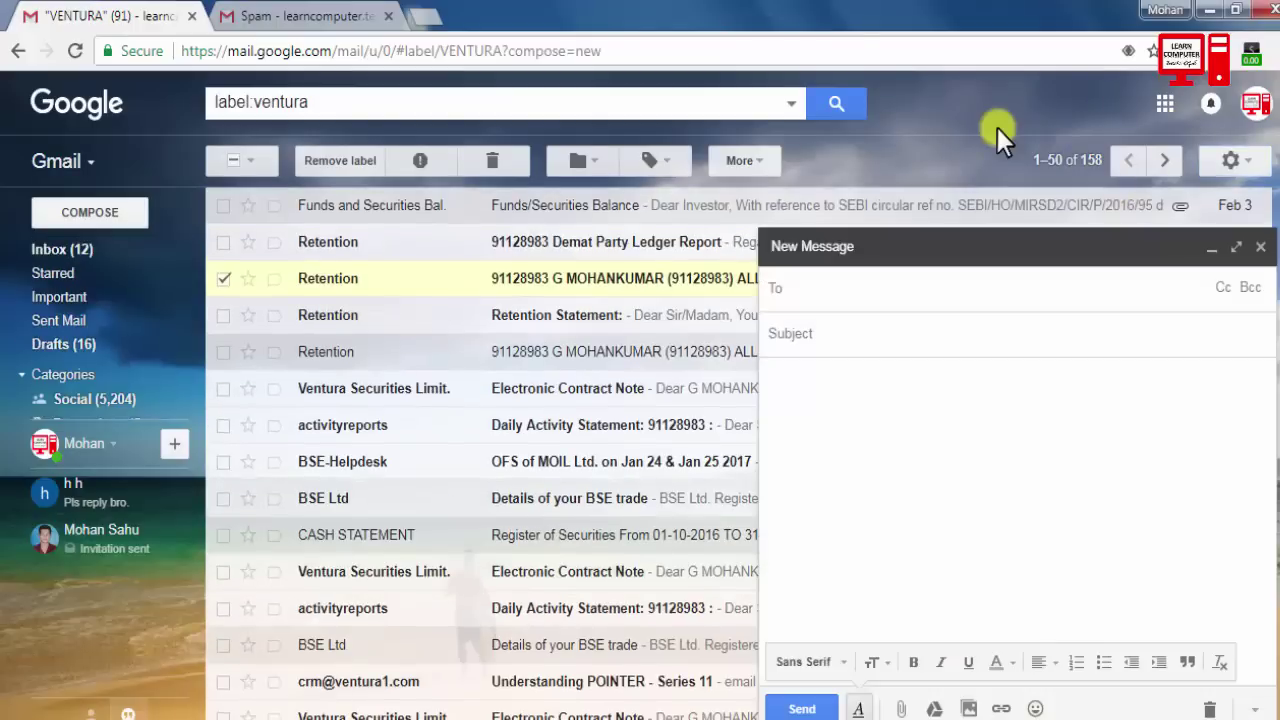
click(1260, 246)
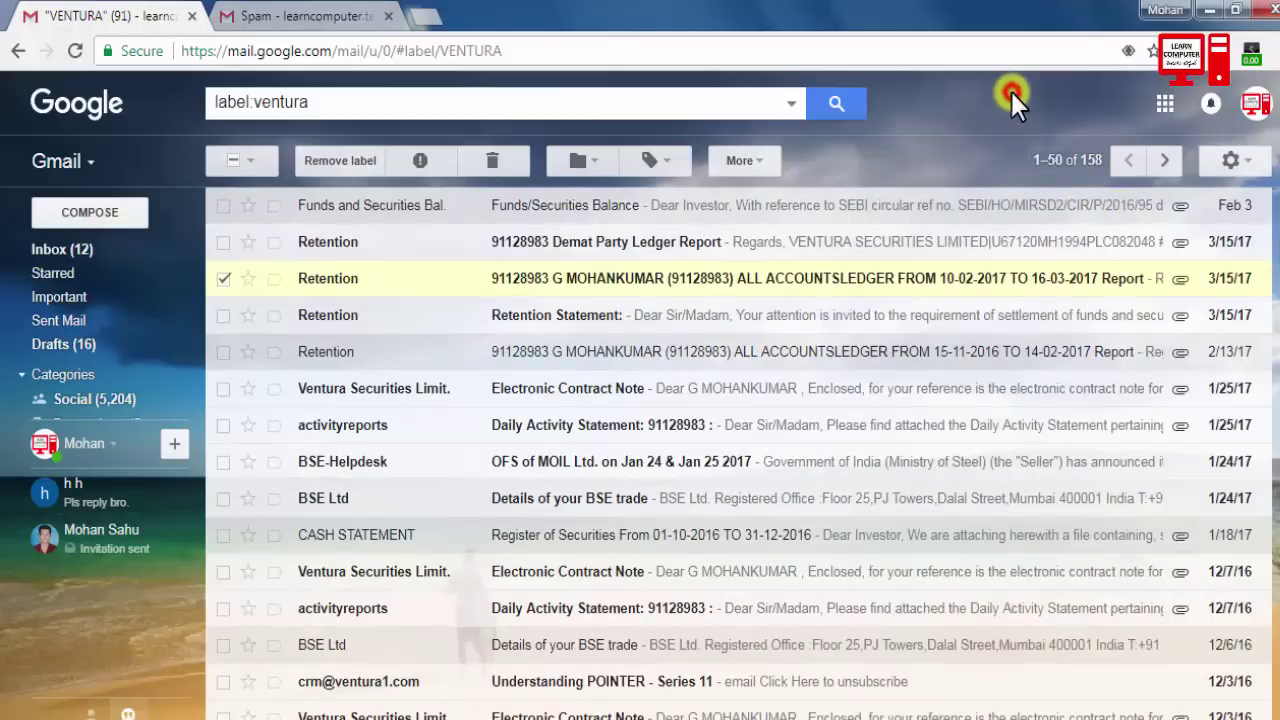